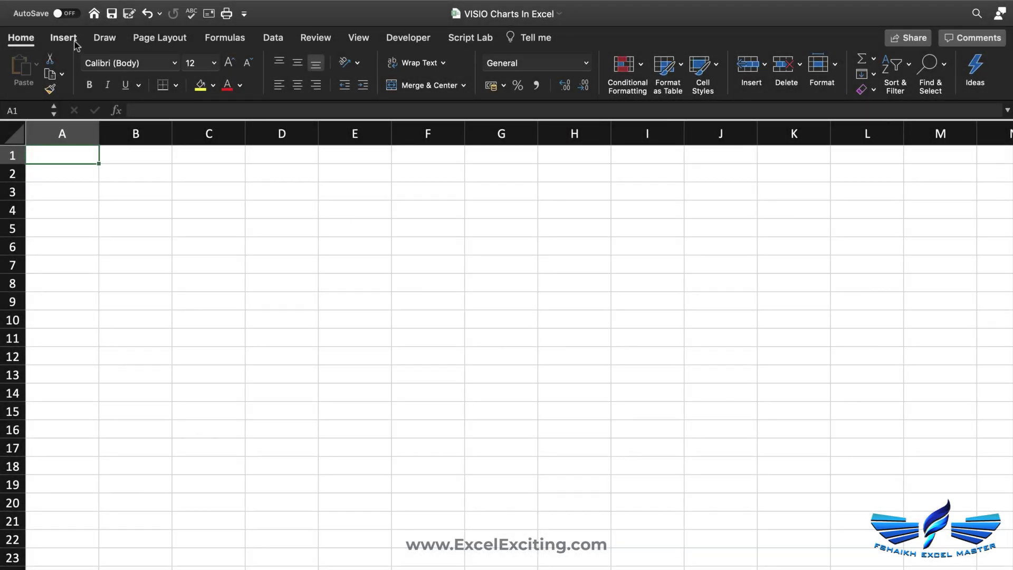
- Install the Microsoft Visio Data Visualizer (Preview) add-in from the Office store and accept its licence
{"action": "left_click", "coordinate": [63, 38]}
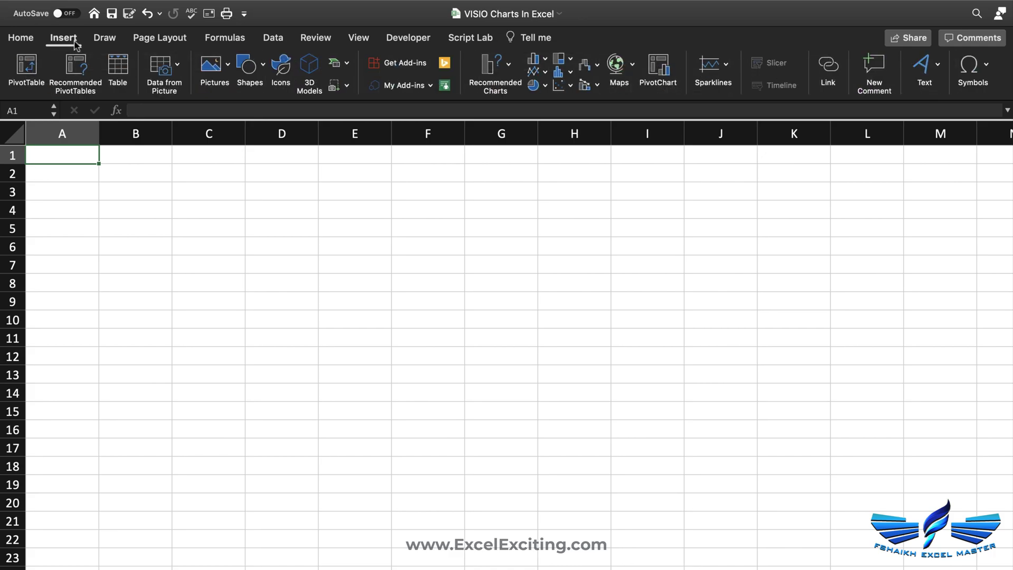
{"action": "left_click", "coordinate": [414, 69]}
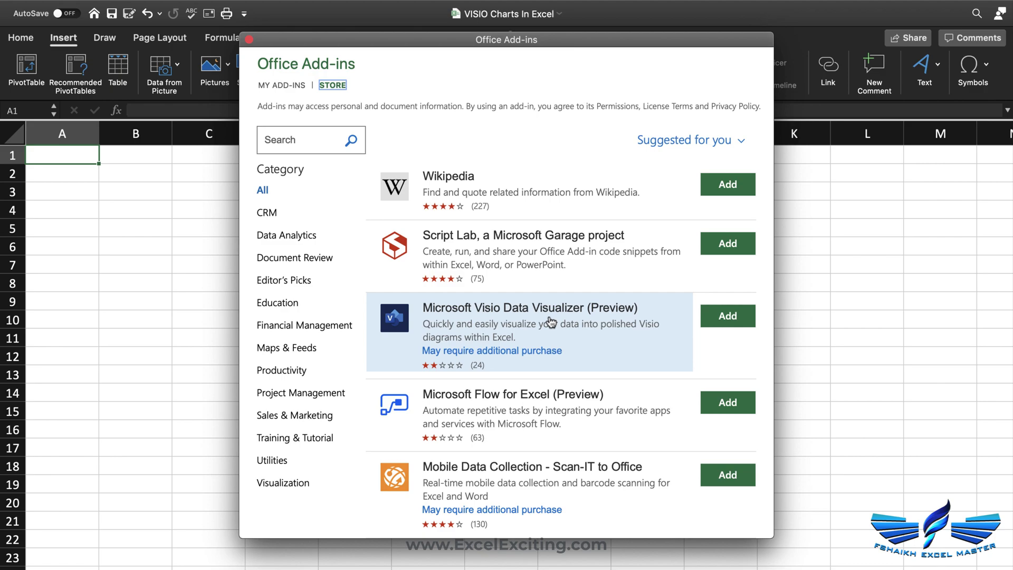
{"action": "left_click", "coordinate": [737, 317]}
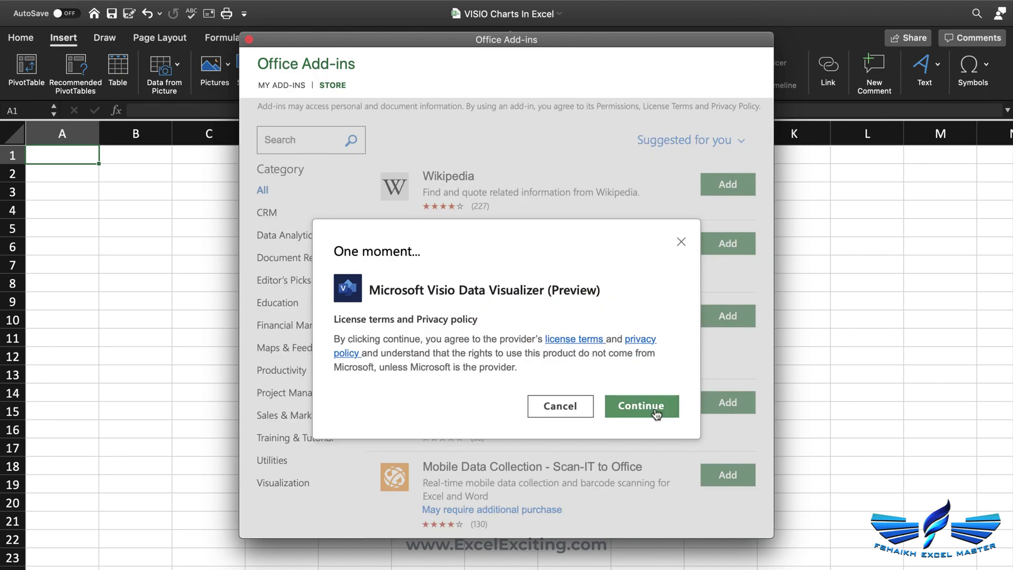
{"action": "left_click", "coordinate": [656, 413]}
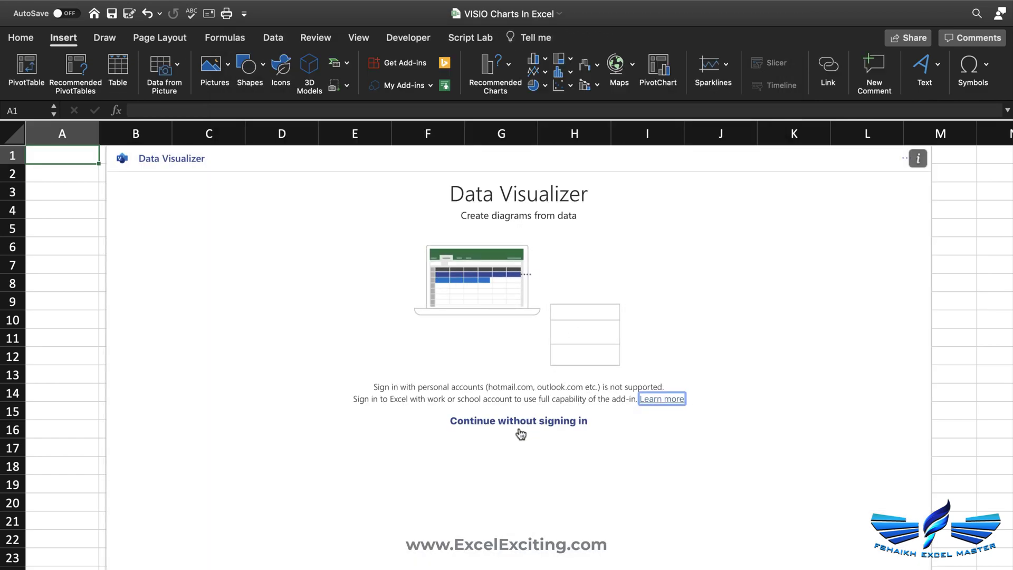
{"action": "left_click", "coordinate": [520, 429]}
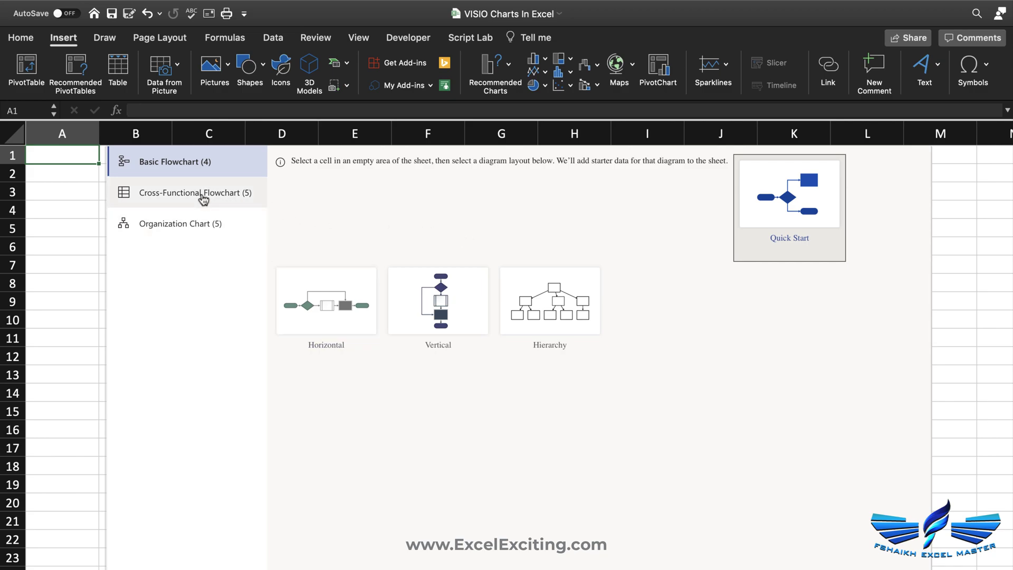
- Pick an Organization Chart layout, move the panel to column F, and create the starter chart
{"action": "left_click", "coordinate": [203, 196]}
{"action": "left_click", "coordinate": [202, 224]}
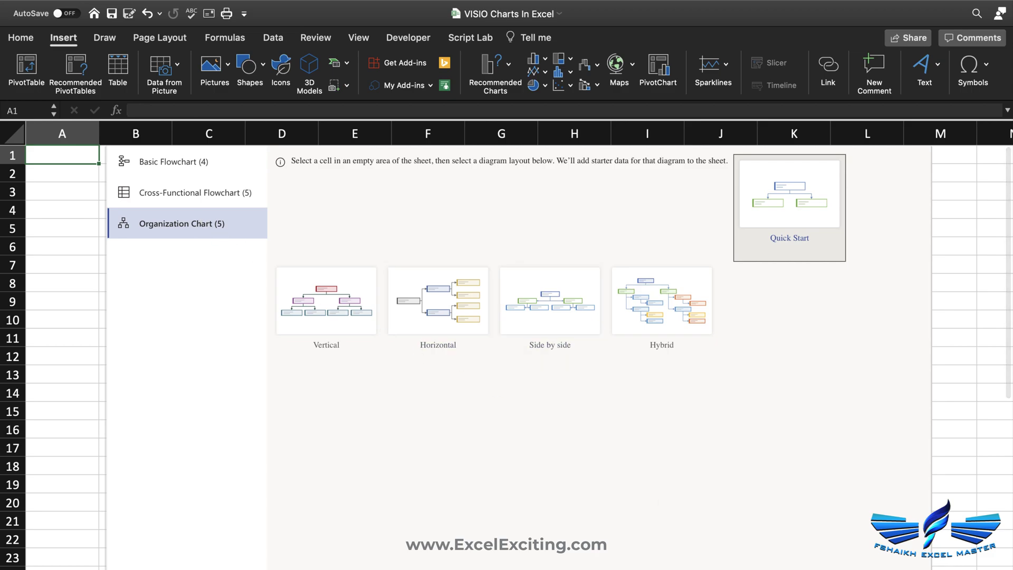
{"action": "scroll", "coordinate": [671, 425], "scroll_direction": "down", "scroll_amount": 2}
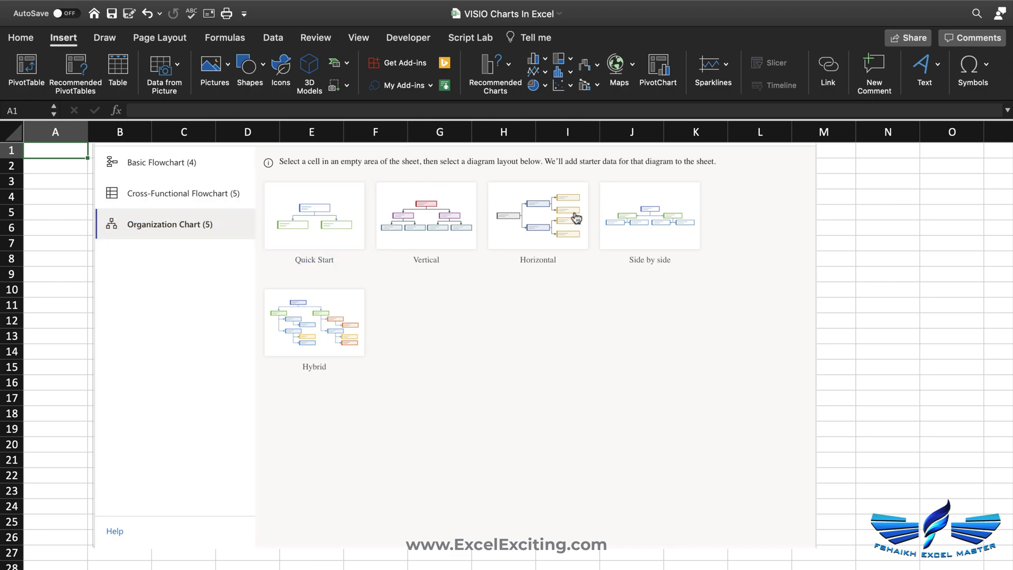
{"action": "left_click_drag", "start_coordinate": [90, 261], "coordinate": [362, 287]}
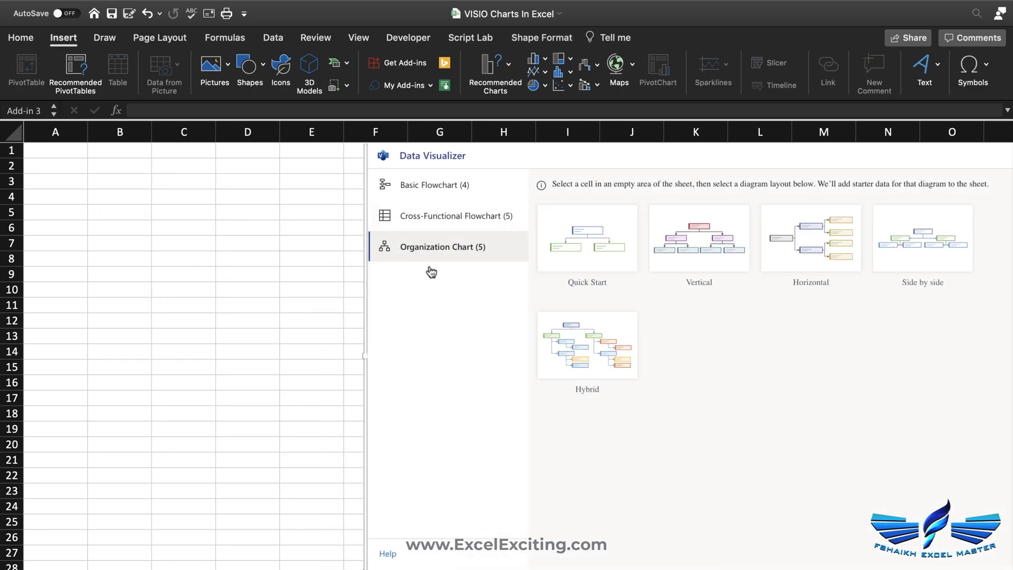
{"action": "left_click", "coordinate": [601, 251]}
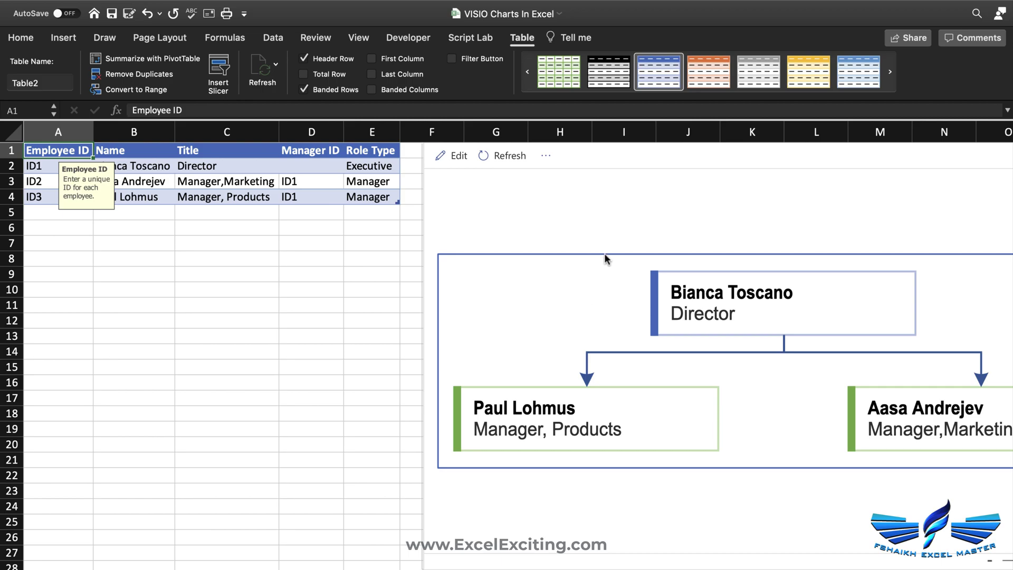
{"action": "left_click", "coordinate": [179, 170]}
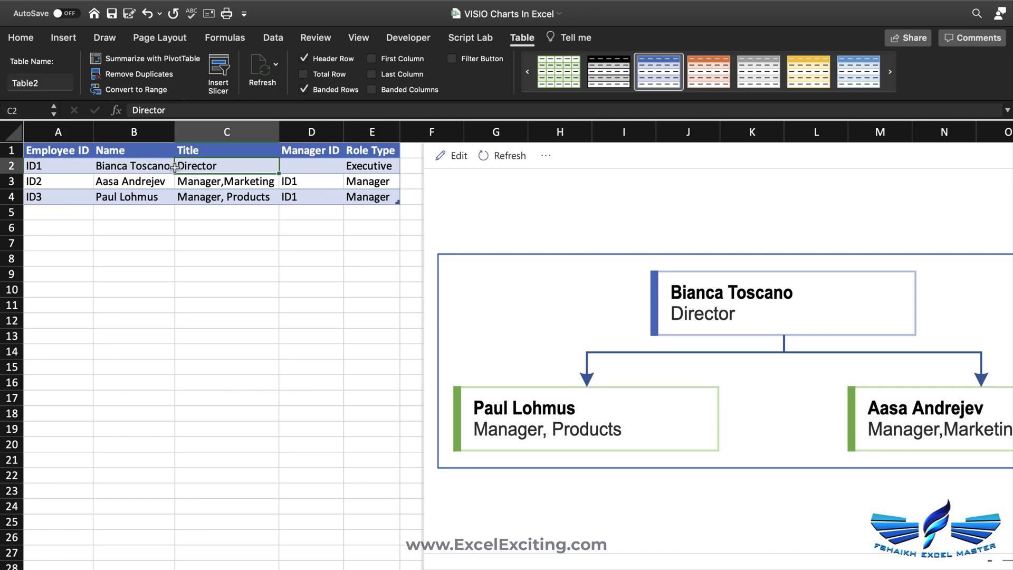
- Replace the Director's and Marketing manager's names in B2 and B3 with new employee names
{"action": "left_click", "coordinate": [135, 181]}
{"action": "left_click", "coordinate": [136, 164]}
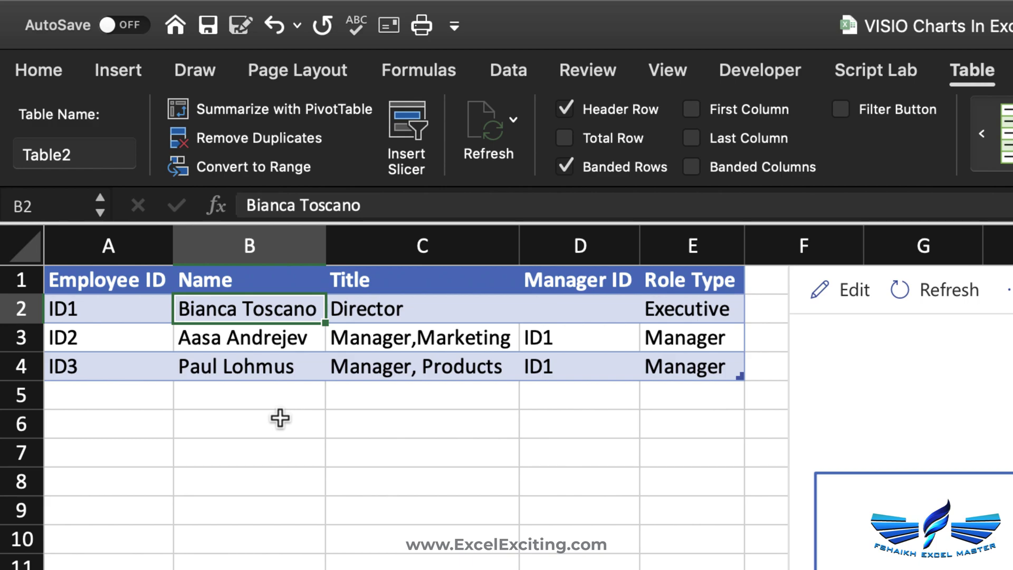
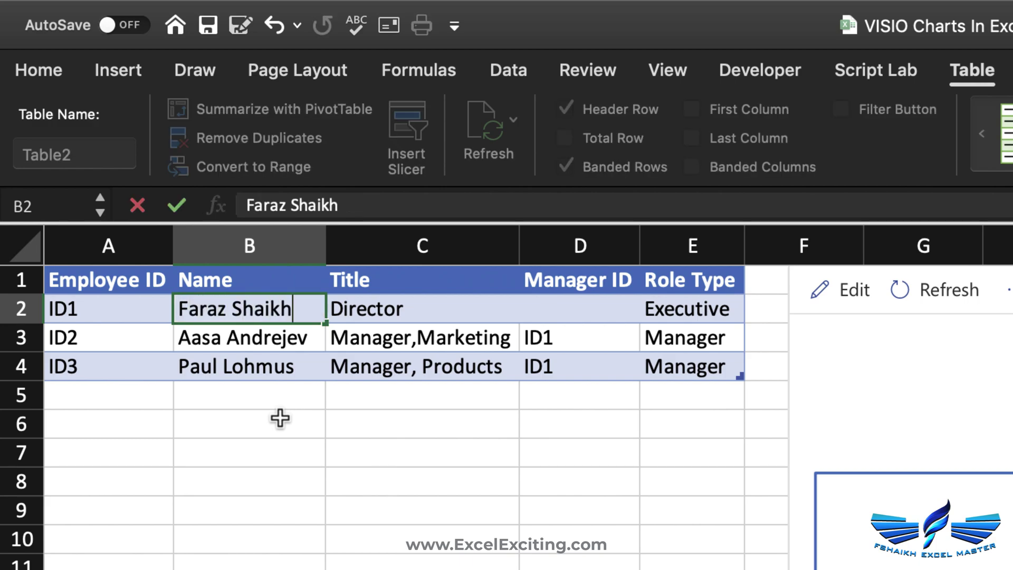
{"action": "key", "text": "Return"}
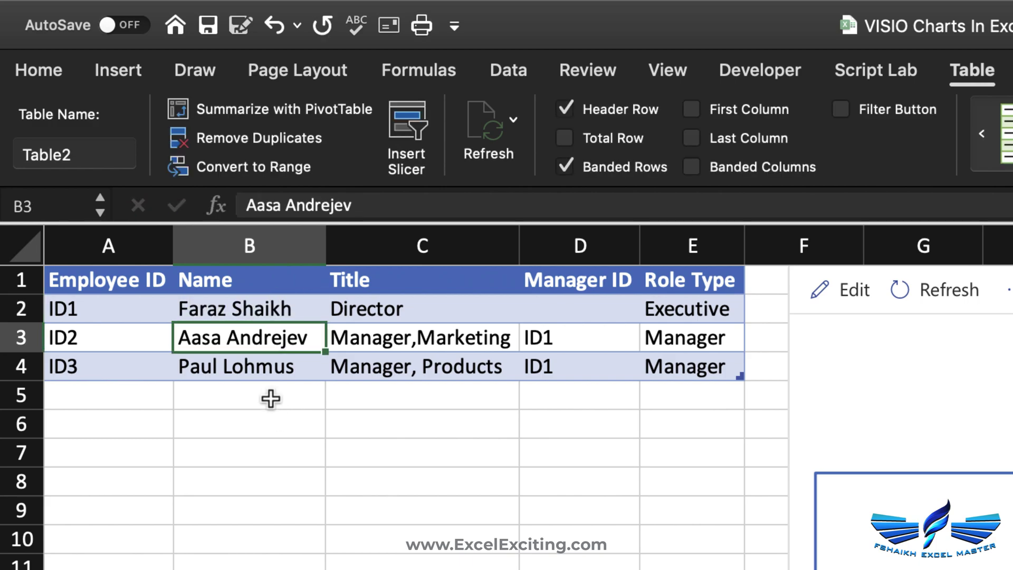
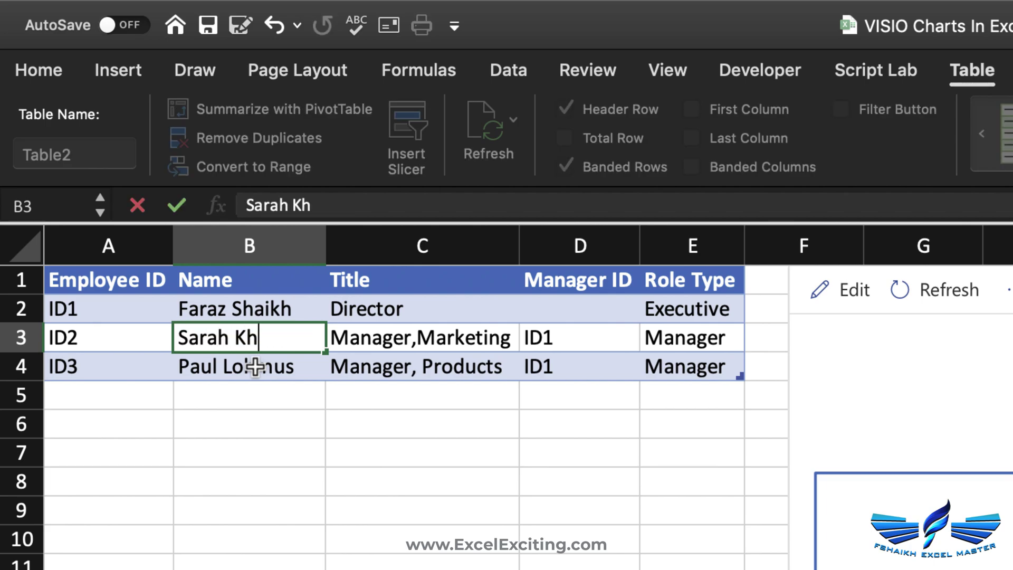
{"action": "key", "text": "Return"}
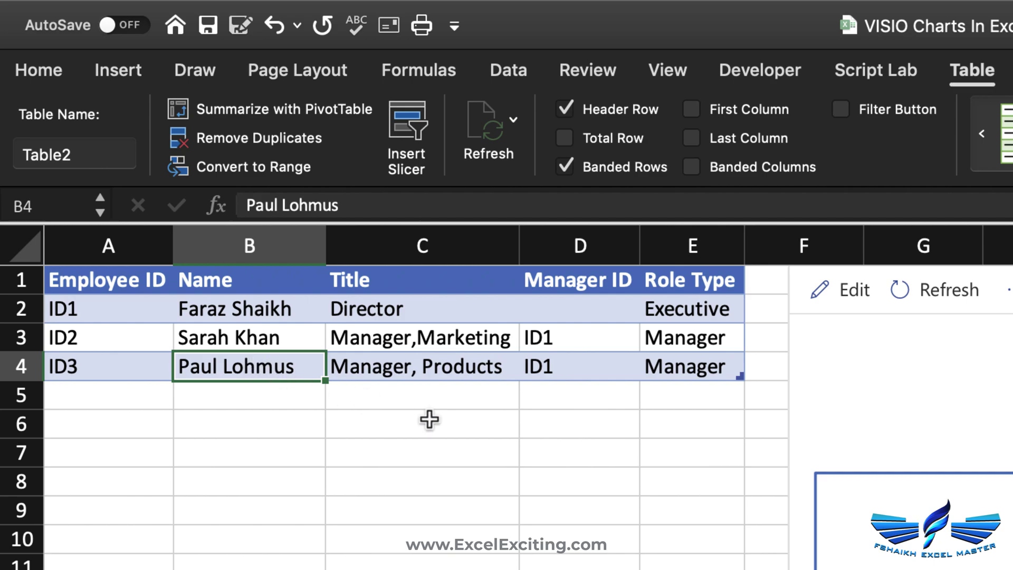
{"action": "left_click", "coordinate": [123, 402]}
- Fill row 5 with ID4, the employee's name, title Manager, Logsitcis, manager ID1 and role Manager
{"action": "type", "text": "ID"}
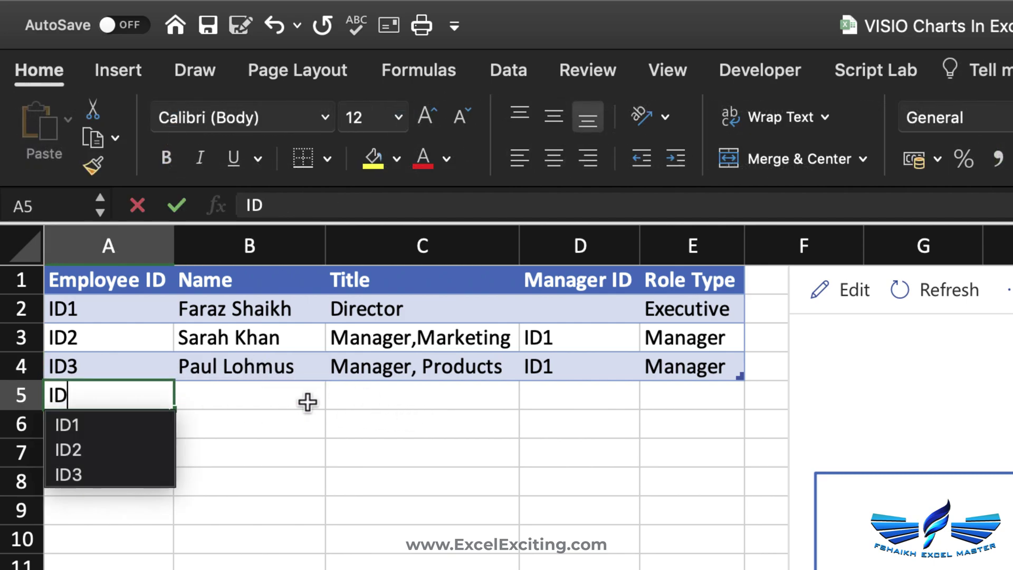
{"action": "type", "text": "4"}
{"action": "left_click", "coordinate": [308, 402]}
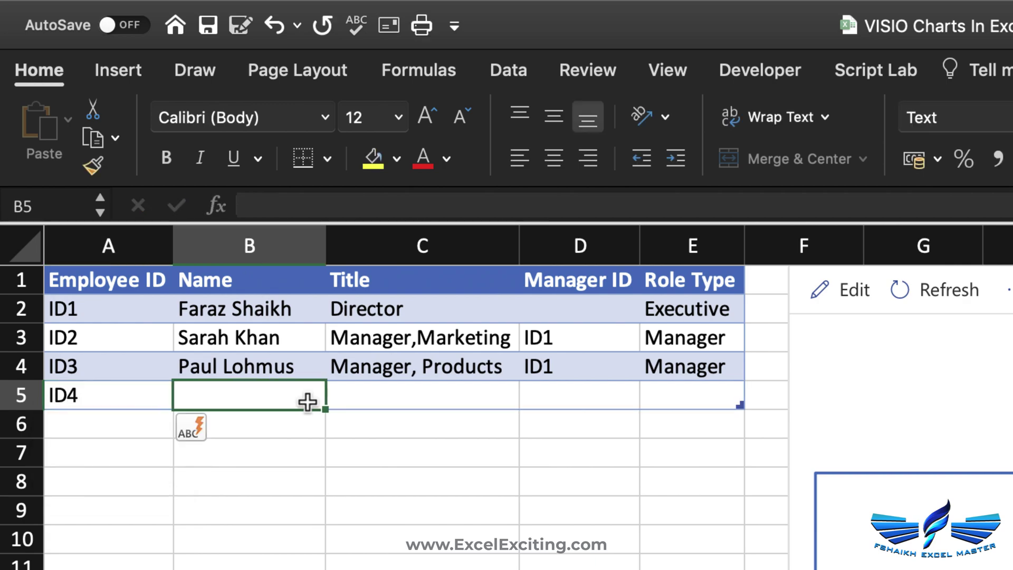
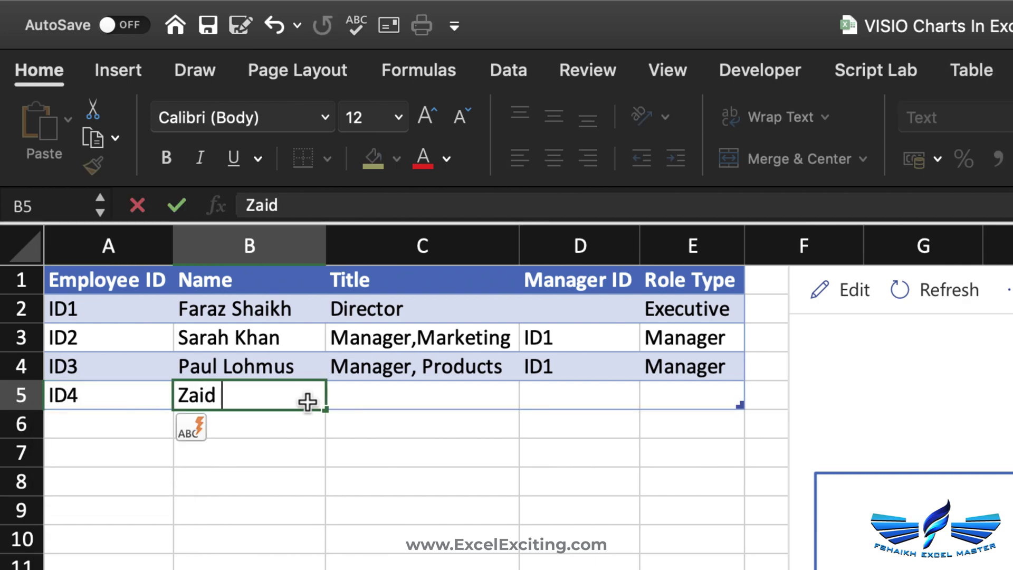
{"action": "key", "text": "Tab"}
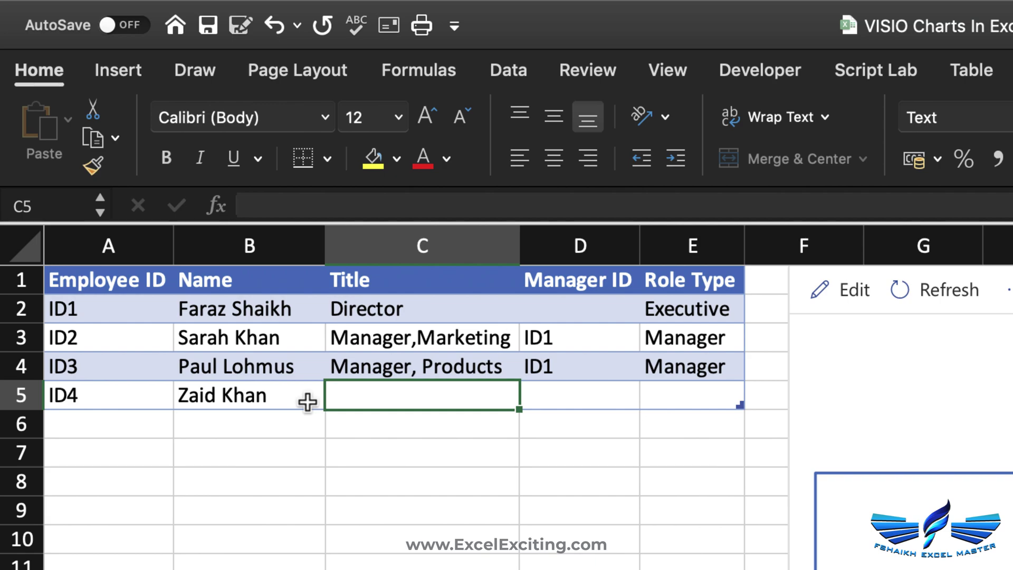
{"action": "type", "text": "Man"}
{"action": "key", "text": "Return"}
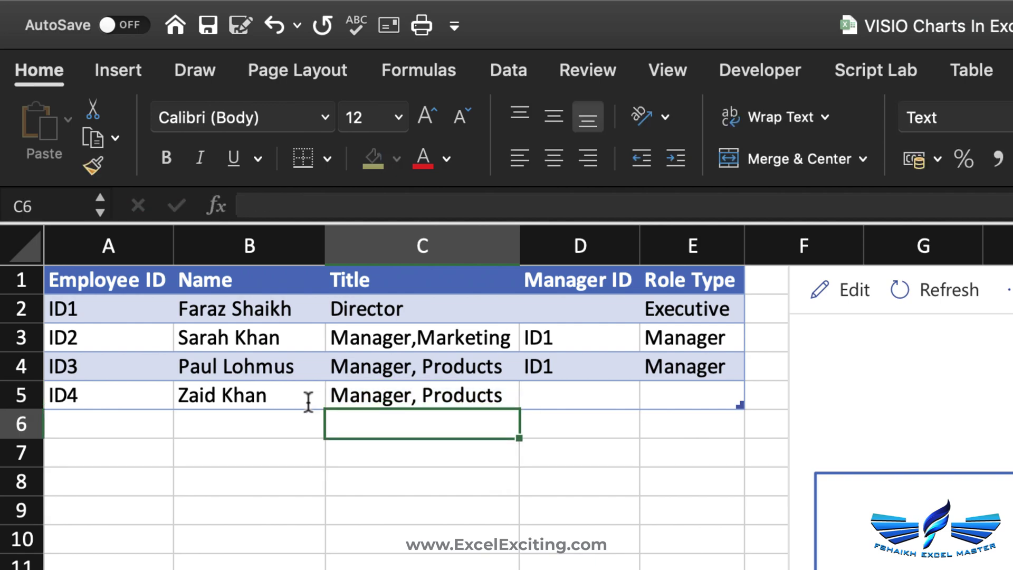
{"action": "double_click", "coordinate": [453, 396]}
{"action": "type", "text": "Logsitcis"}
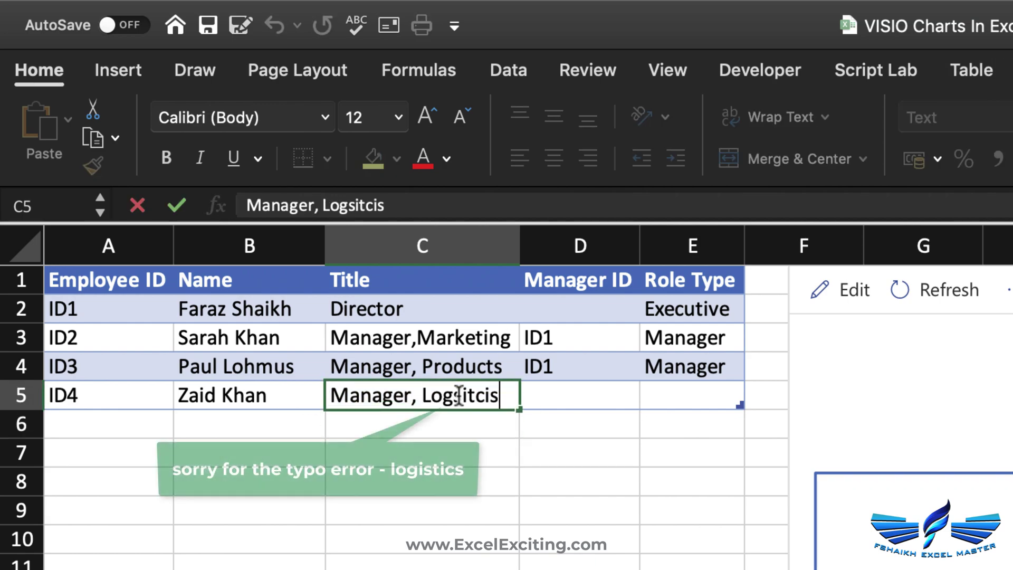
{"action": "key", "text": "Tab"}
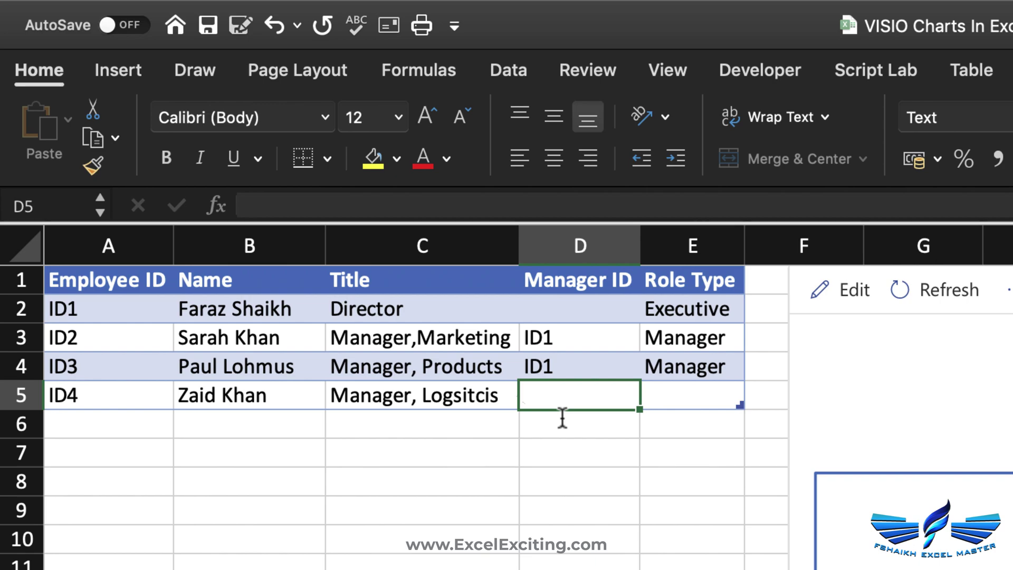
{"action": "type", "text": "ID1"}
{"action": "key", "text": "Tab"}
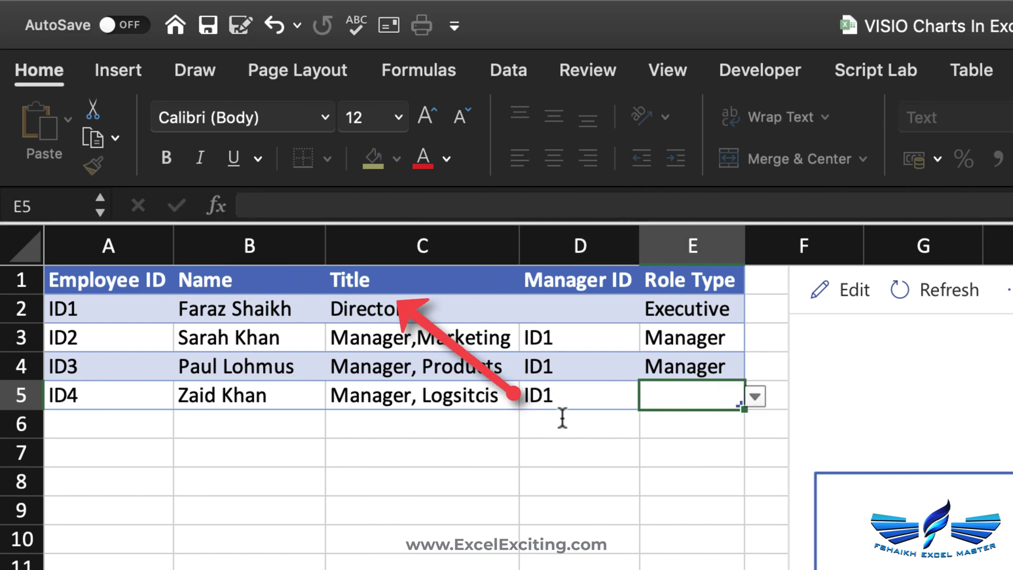
{"action": "left_click", "coordinate": [754, 396]}
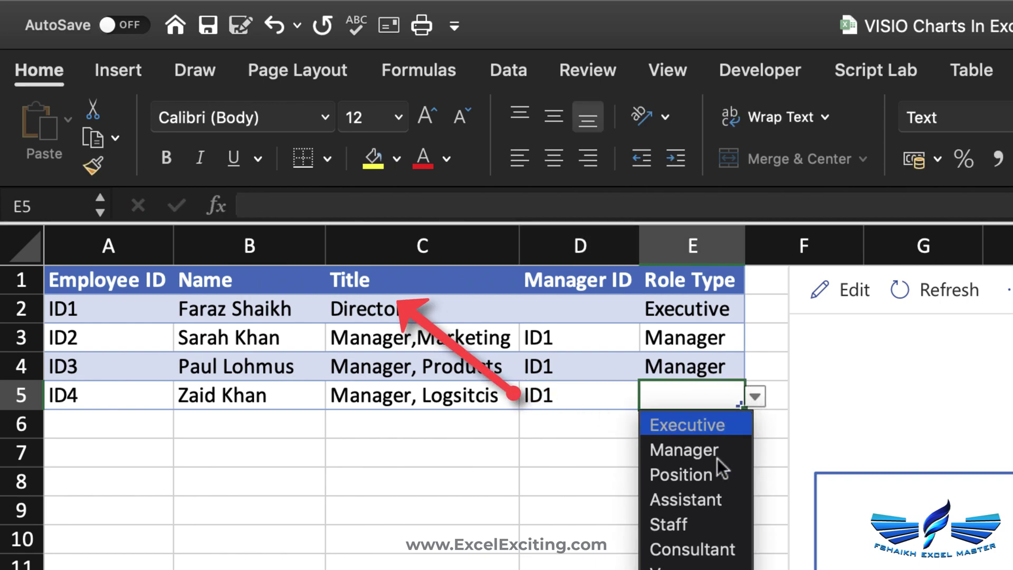
{"action": "left_click", "coordinate": [716, 452]}
- Refresh the org chart and zoom out to see three managers under the Director
{"action": "left_click", "coordinate": [913, 292]}
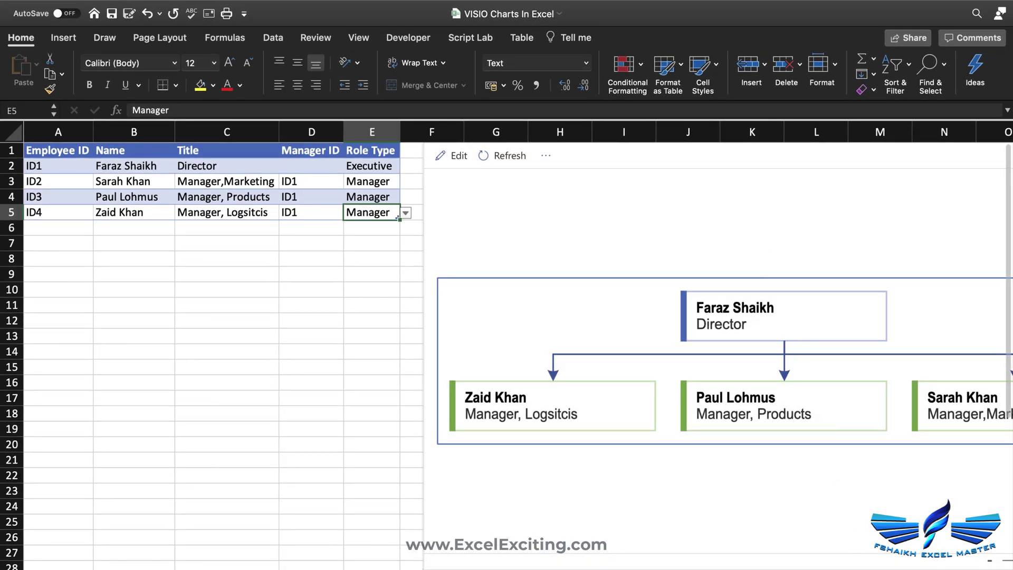
{"action": "left_click", "coordinate": [872, 562]}
{"action": "left_click", "coordinate": [872, 562]}
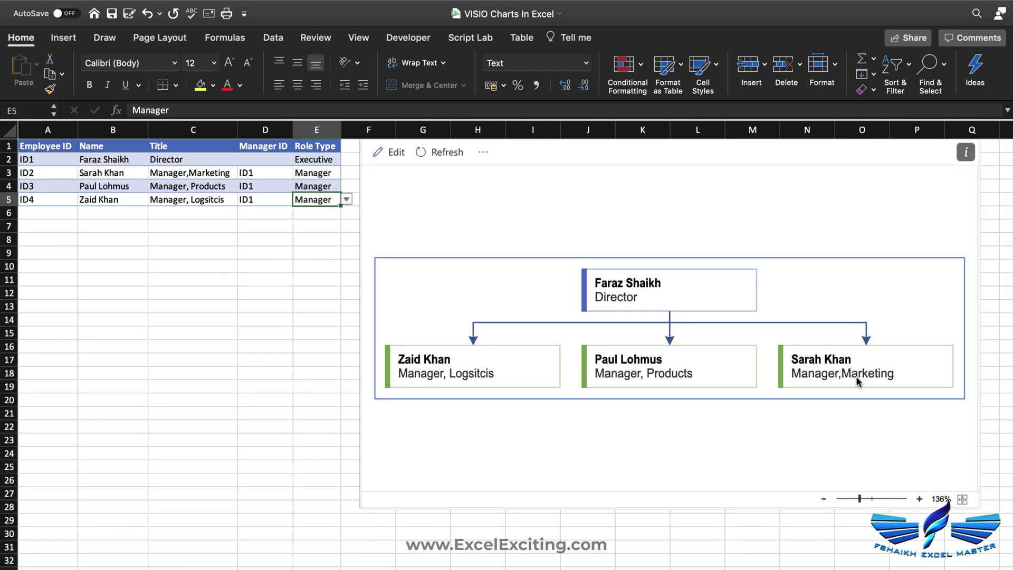
{"action": "left_click", "coordinate": [68, 215]}
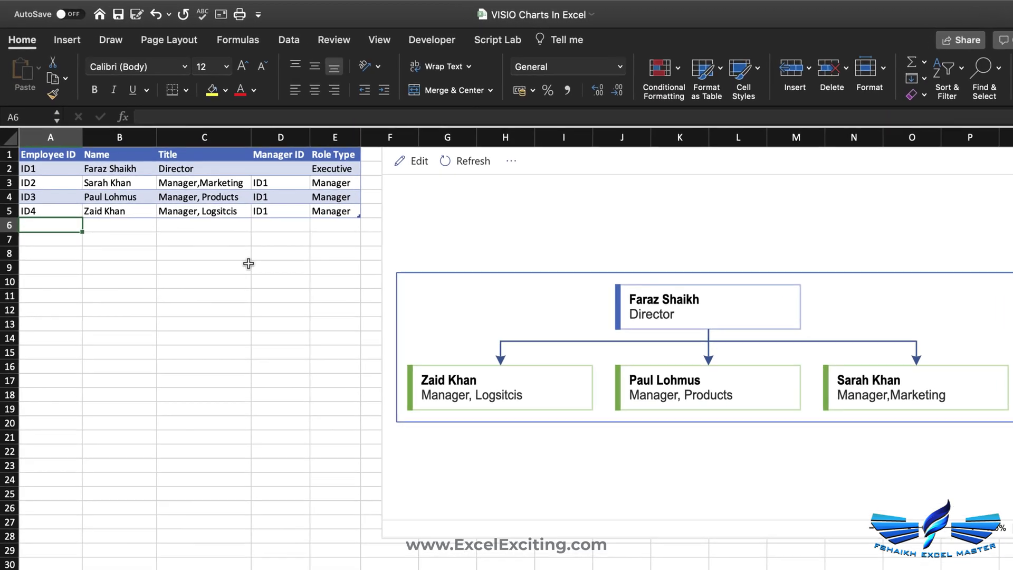
- Fill row 6 with ID5, the employee's name, title Sales Rep, manager ID2 and role Staff
{"action": "type", "text": "ID5"}
{"action": "key", "text": "Tab"}
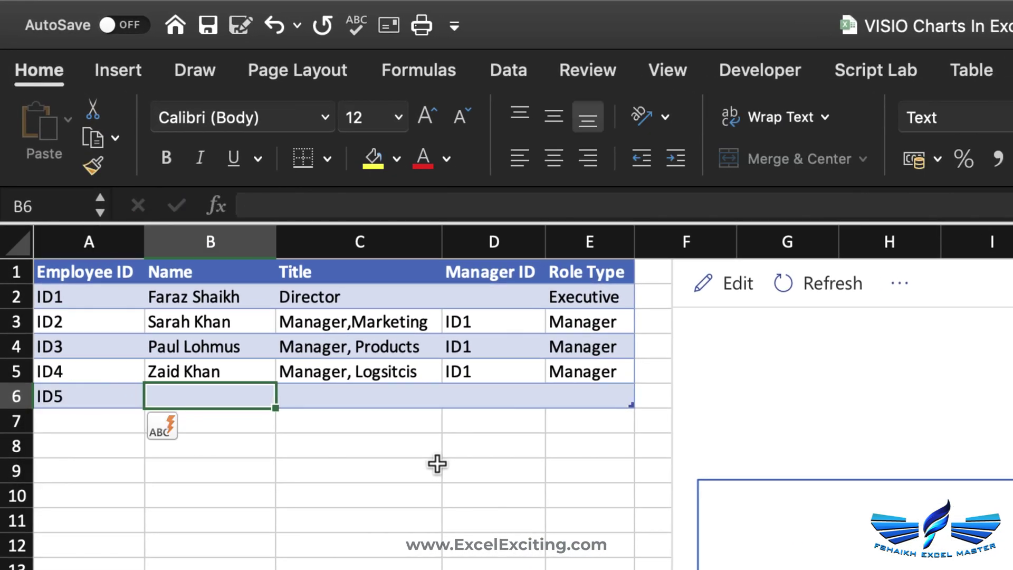
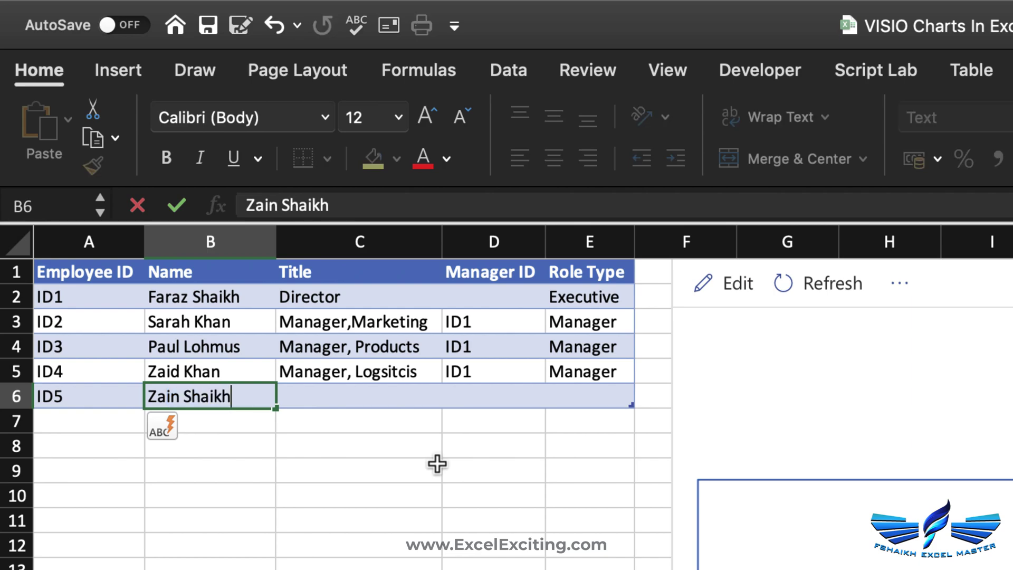
{"action": "key", "text": "Tab"}
{"action": "type", "text": "Sal"}
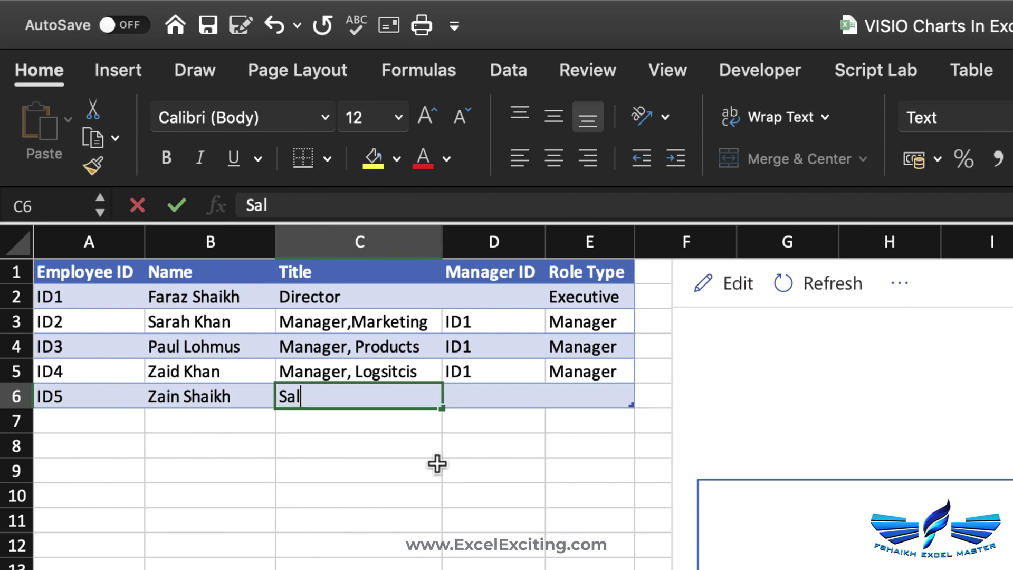
{"action": "type", "text": "es Rep"}
{"action": "key", "text": "Tab"}
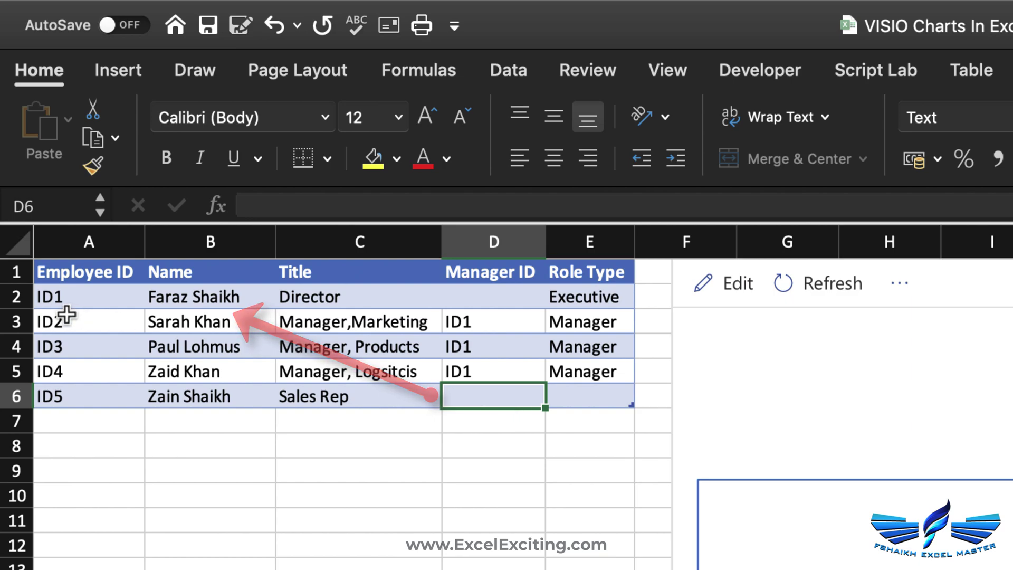
{"action": "type", "text": "ID12"}
{"action": "key", "text": "Tab"}
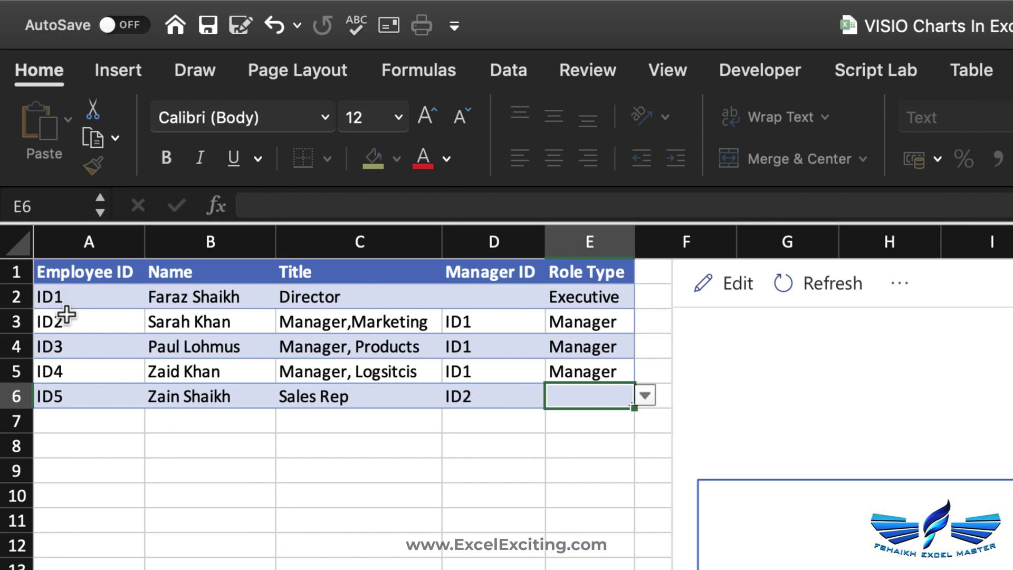
{"action": "left_click", "coordinate": [645, 395]}
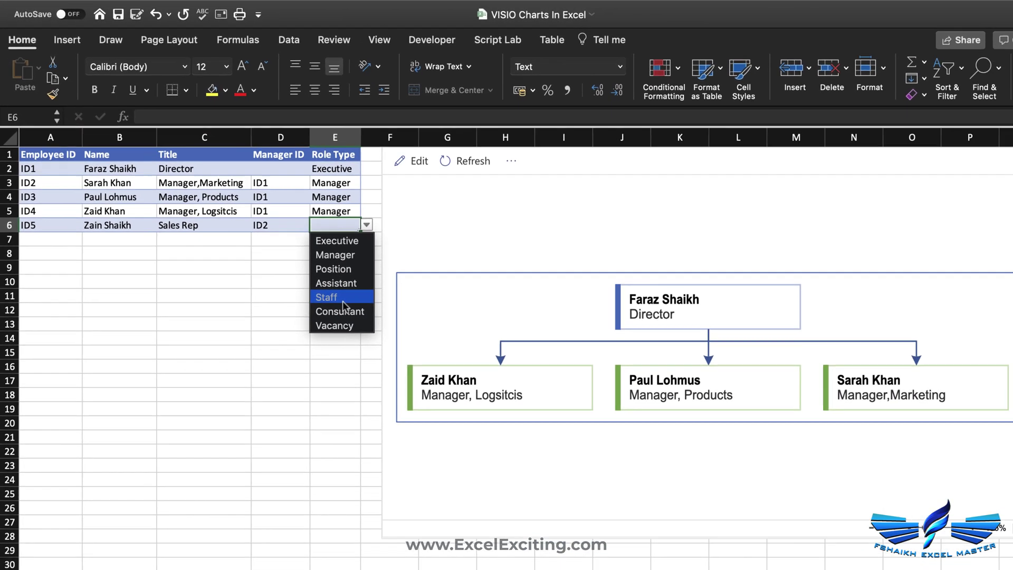
{"action": "left_click", "coordinate": [575, 523]}
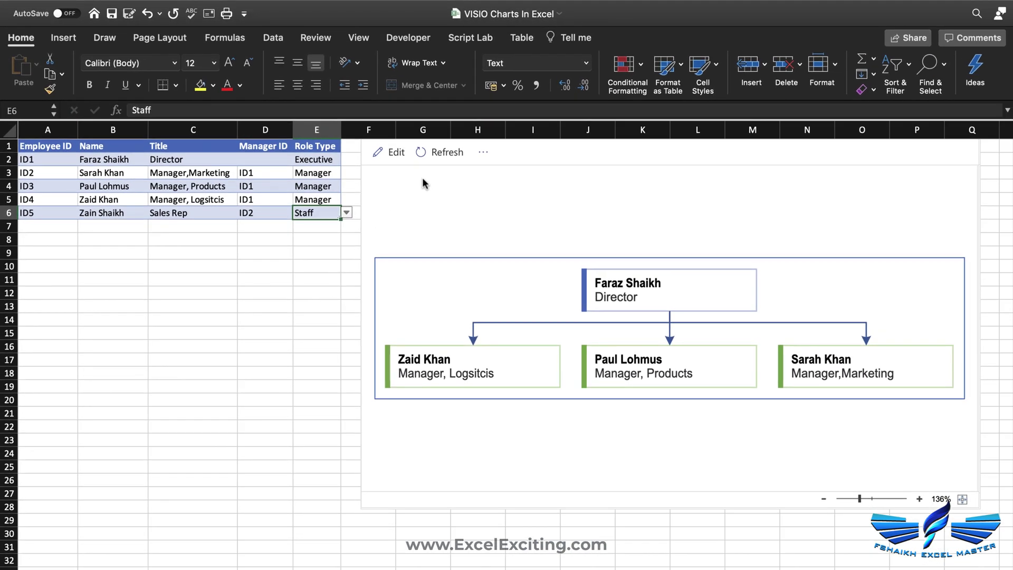
- Refresh the diagram and enter ID5 as the employee ID in A7
{"action": "left_click", "coordinate": [441, 152]}
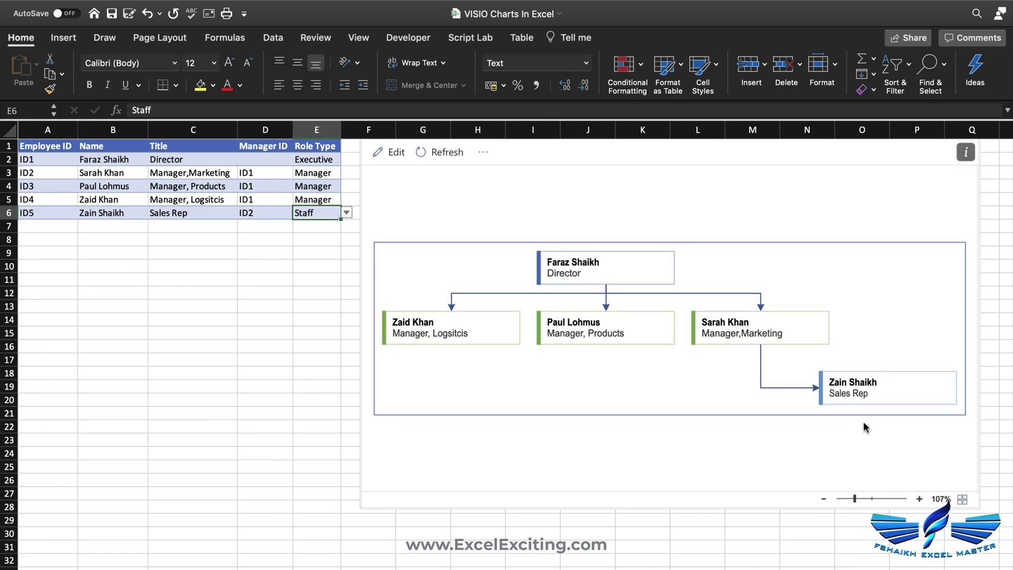
{"action": "left_click", "coordinate": [62, 231]}
{"action": "type", "text": "Id"}
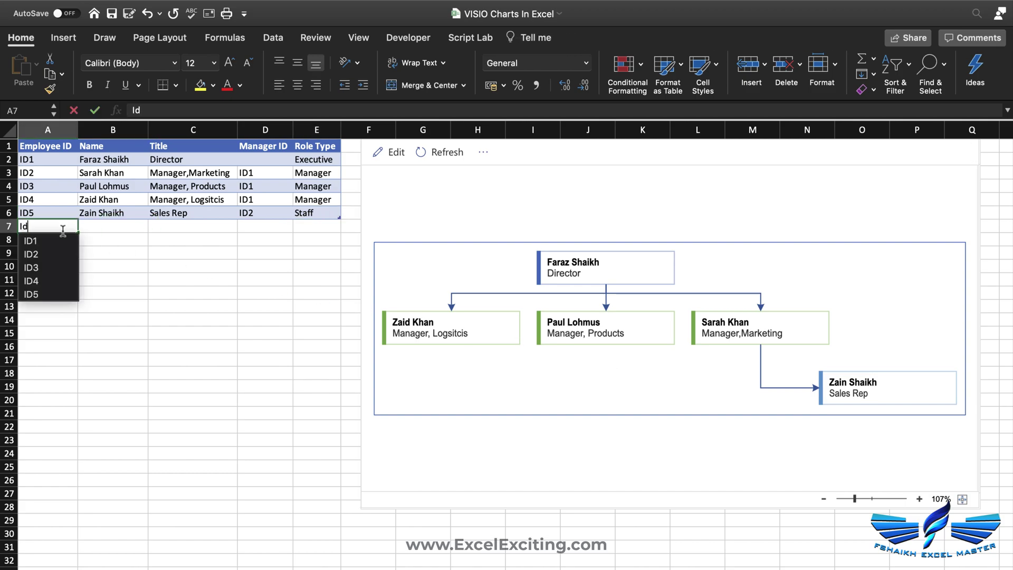
{"action": "type", "text": "5"}
{"action": "key", "text": "Tab"}
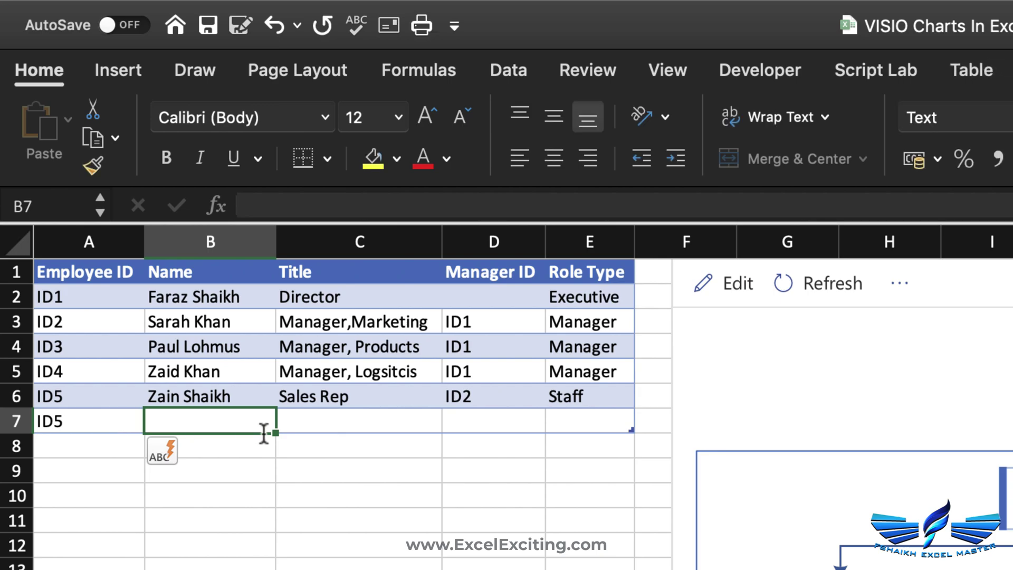
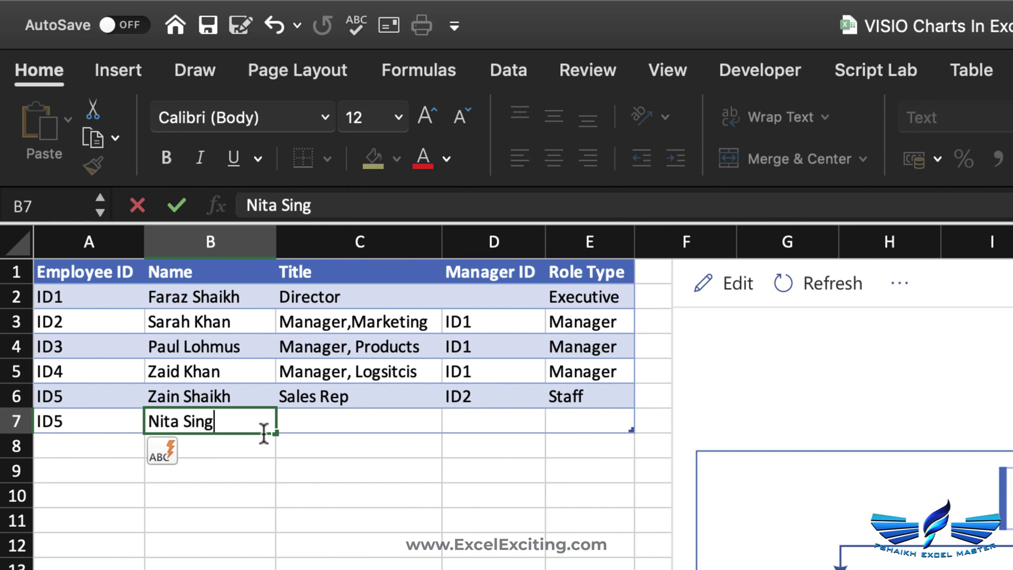
- Complete row 7 with a name, Sales Rep, manager ID2 and Staff, then refresh, revealing duplicate ID5
{"action": "key", "text": "Tab"}
{"action": "type", "text": "Sa"}
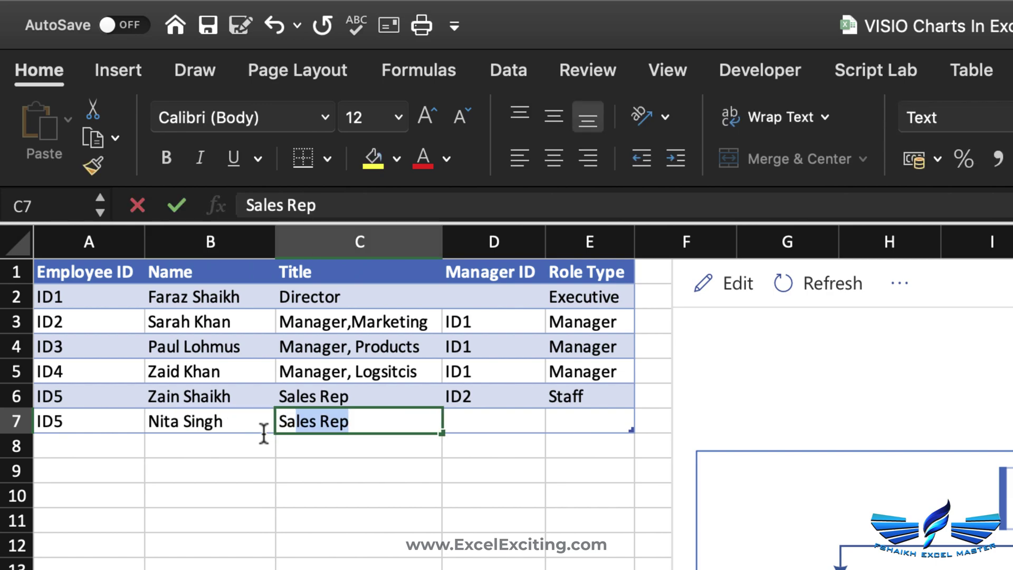
{"action": "key", "text": "Tab"}
{"action": "type", "text": "ID"}
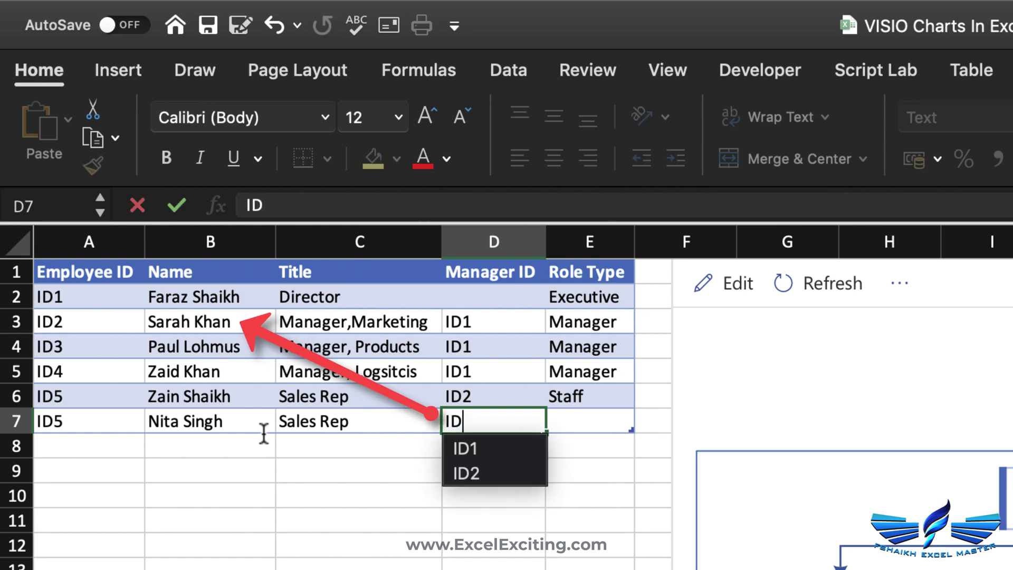
{"action": "type", "text": "2"}
{"action": "key", "text": "Tab"}
{"action": "type", "text": "St"}
{"action": "key", "text": "Return"}
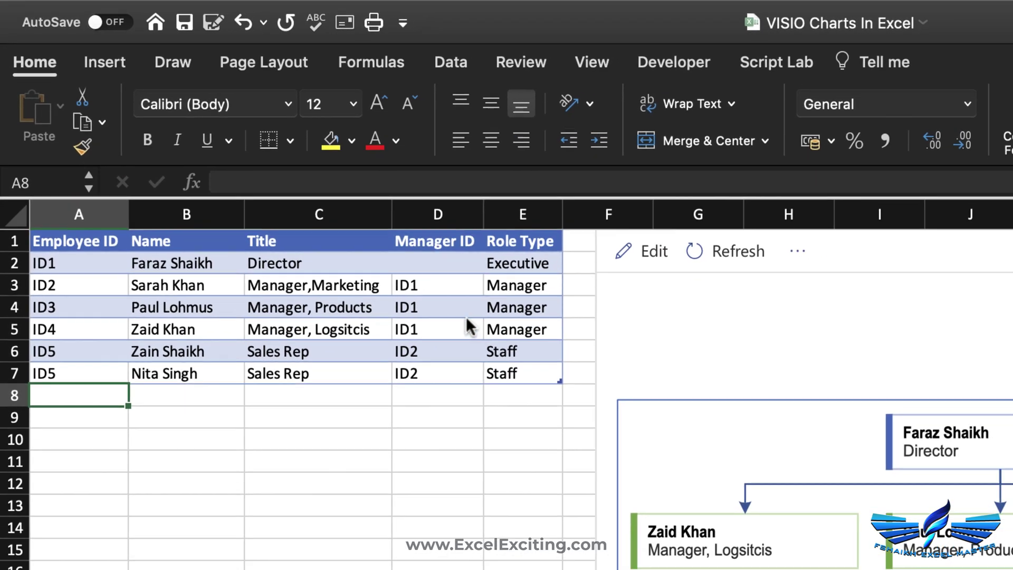
{"action": "left_click", "coordinate": [786, 293]}
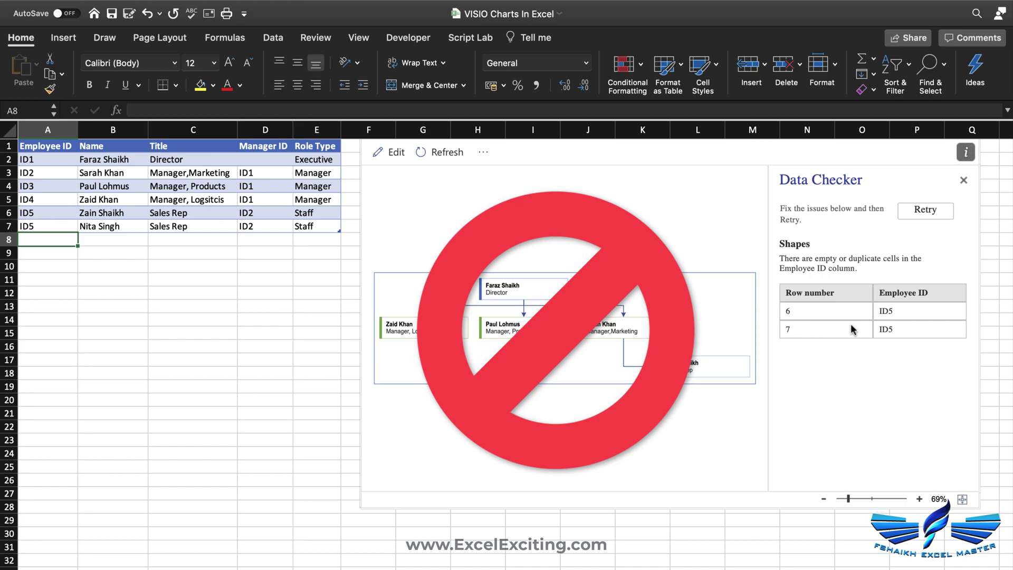
- Change A7's employee ID from ID5 to ID6 and refresh the org chart
{"action": "double_click", "coordinate": [57, 226]}
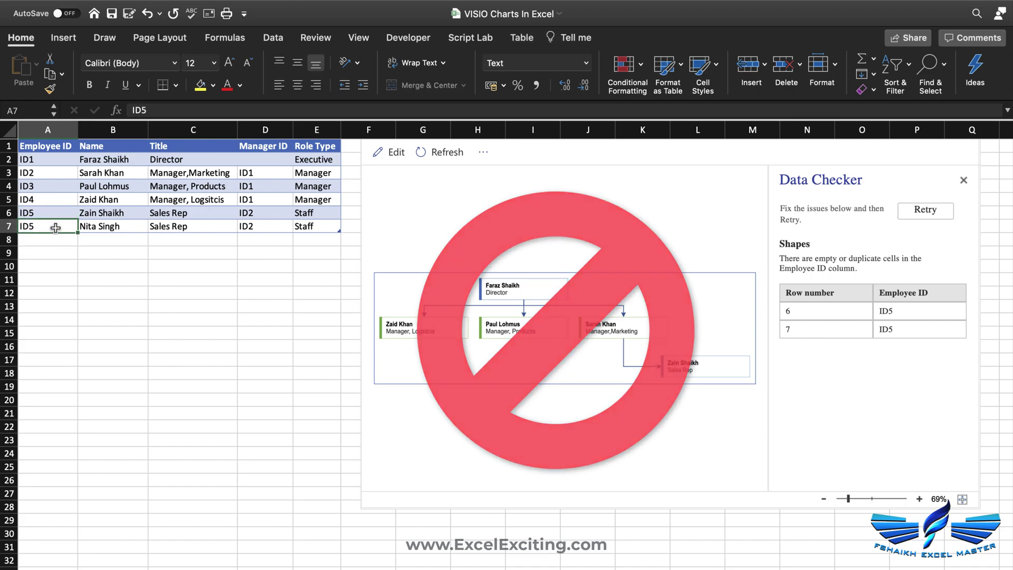
{"action": "key", "text": "BackSpace"}
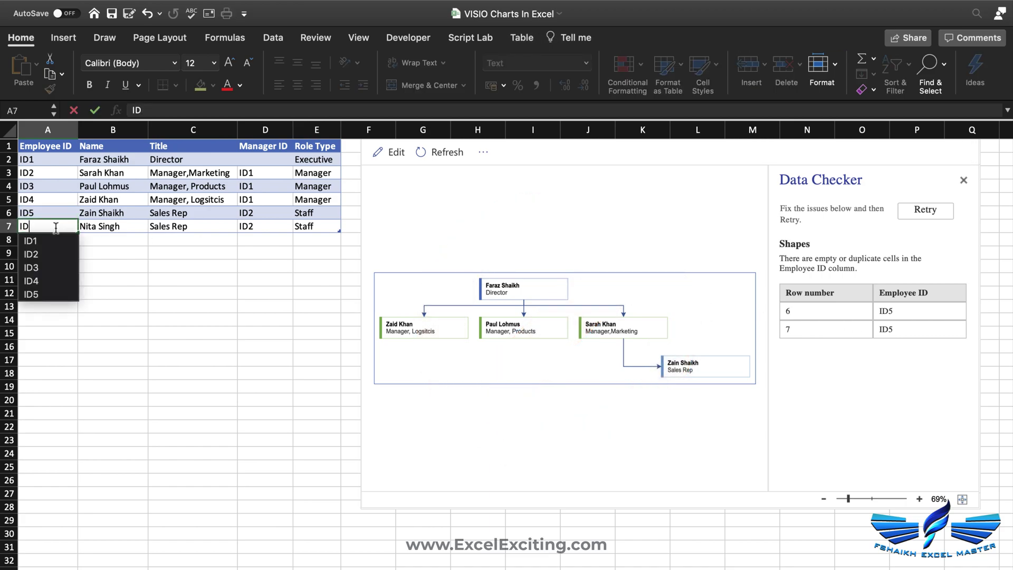
{"action": "type", "text": "6"}
{"action": "key", "text": "Return"}
{"action": "left_click", "coordinate": [448, 154]}
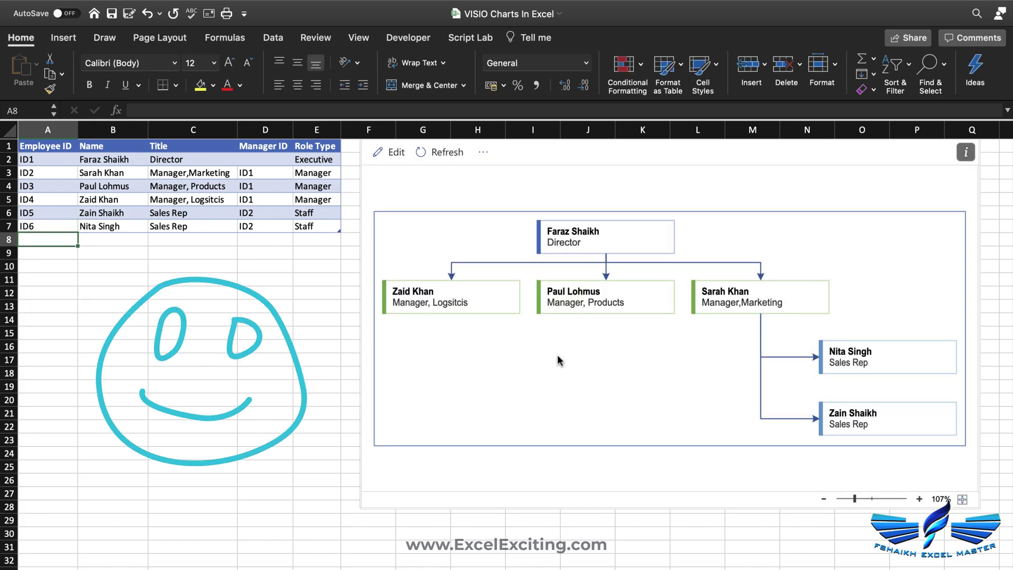
- Set E7's role to Assistant, then Consultant, refreshing the chart after each change
{"action": "left_click", "coordinate": [323, 225]}
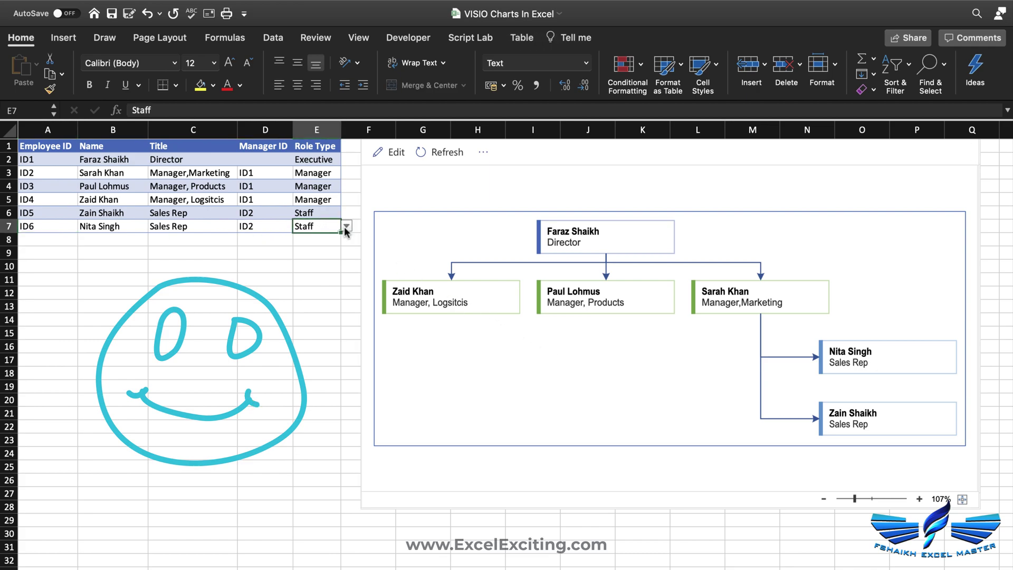
{"action": "left_click", "coordinate": [346, 227]}
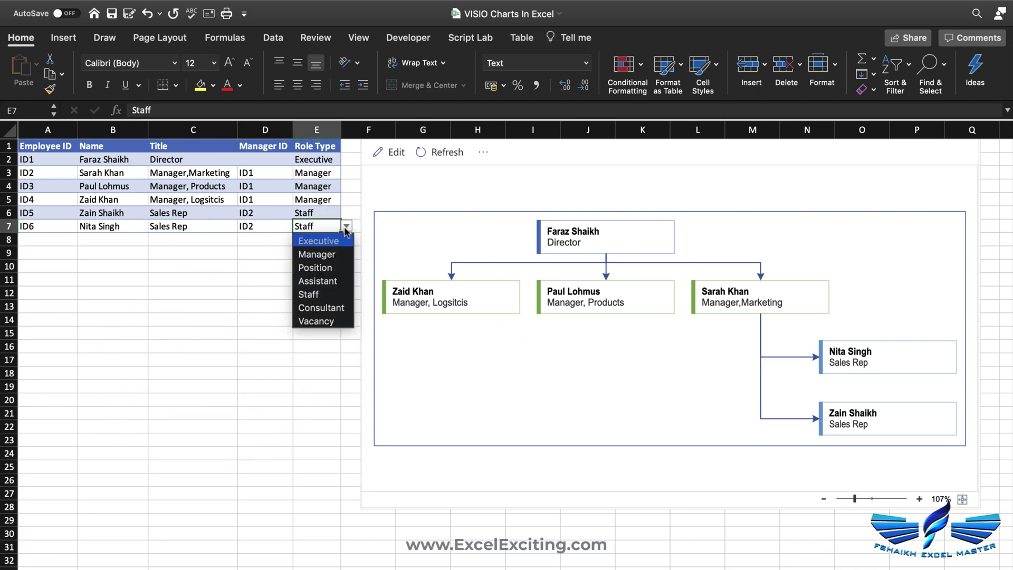
{"action": "left_click", "coordinate": [336, 281]}
{"action": "left_click", "coordinate": [438, 158]}
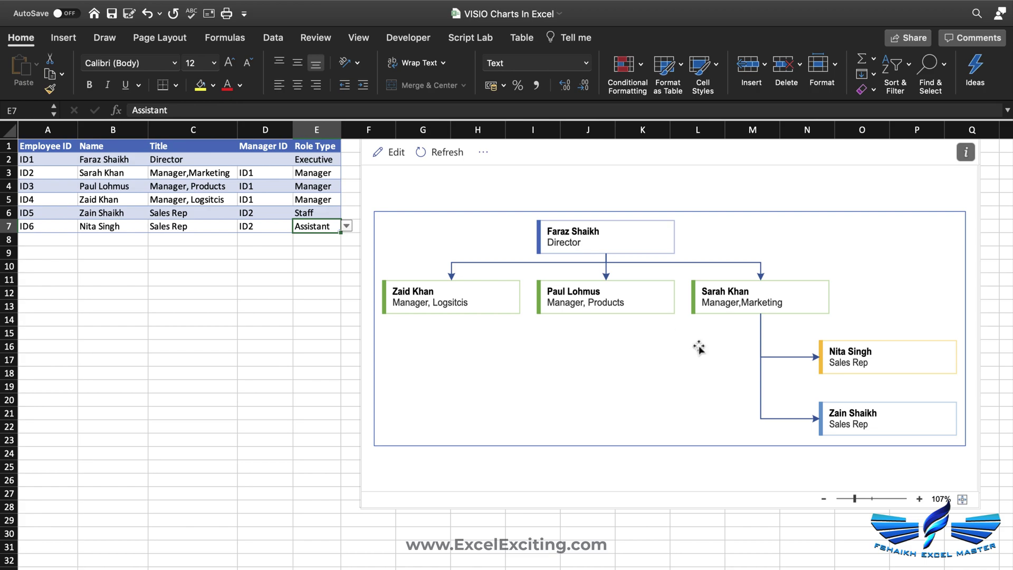
{"action": "left_click", "coordinate": [347, 226]}
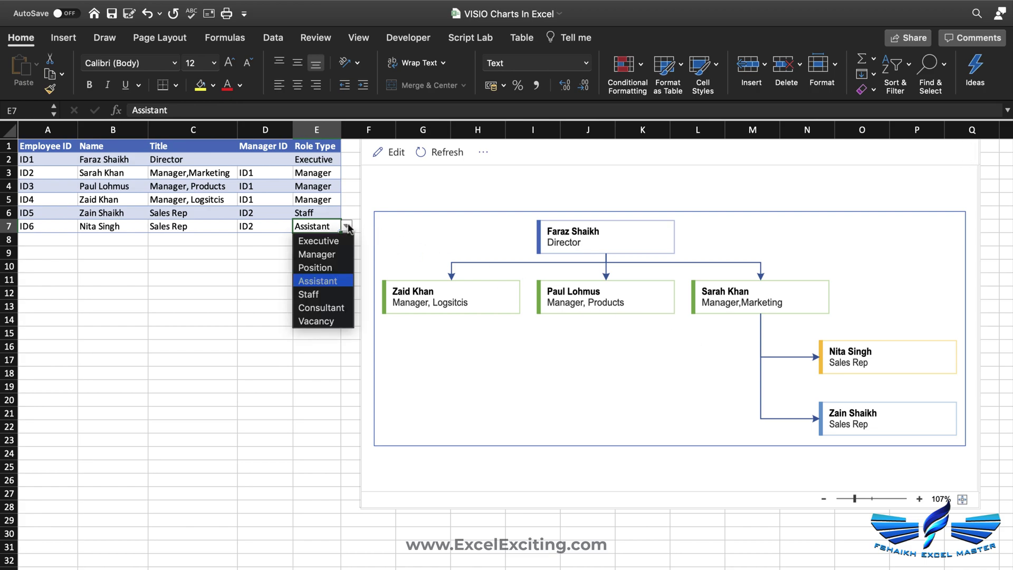
{"action": "left_click", "coordinate": [334, 309]}
{"action": "left_click", "coordinate": [420, 158]}
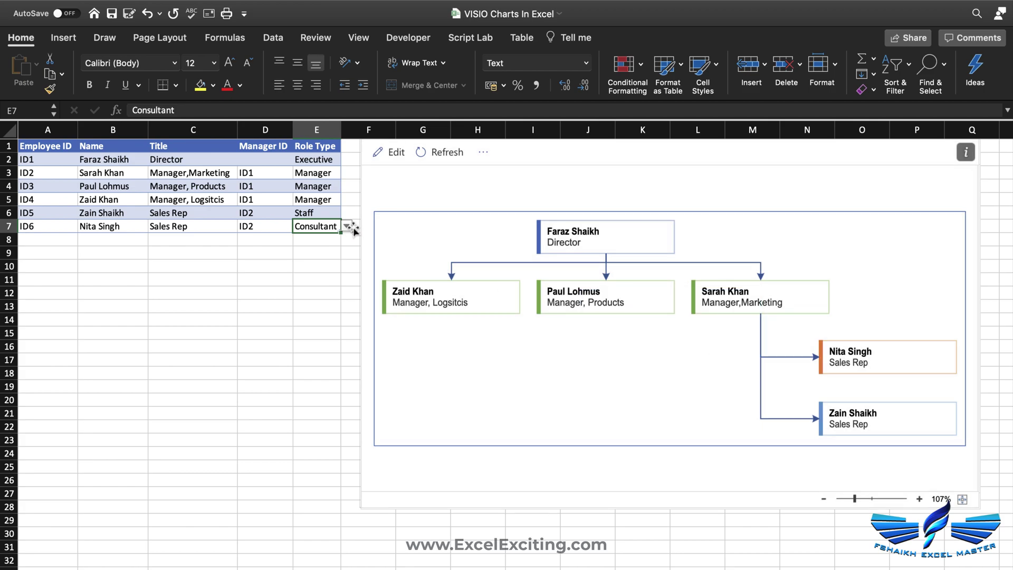
- Try the Vacancy role for E7, then restore Staff, refreshing the chart each time
{"action": "left_click", "coordinate": [347, 226]}
{"action": "left_click", "coordinate": [316, 321]}
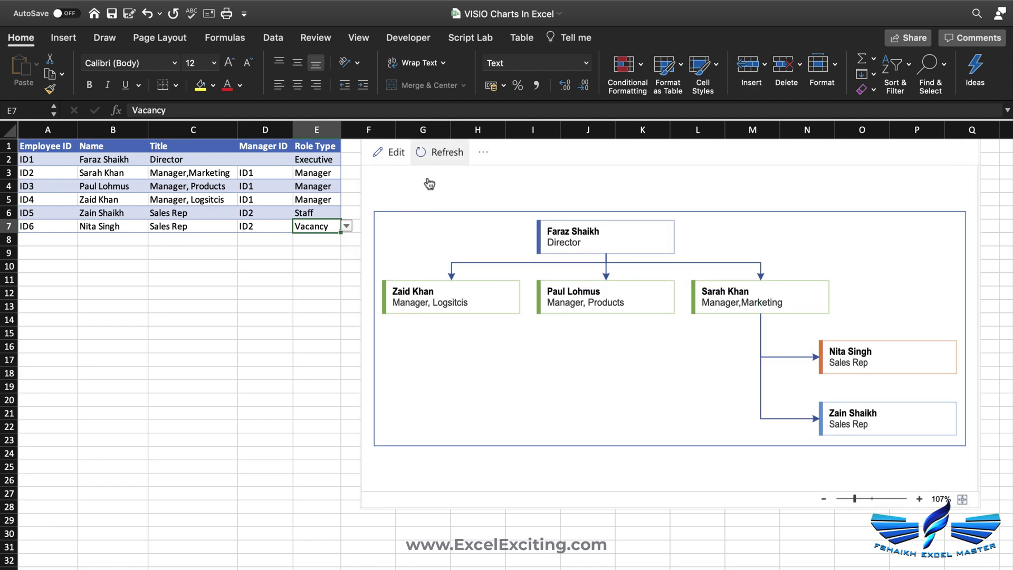
{"action": "left_click", "coordinate": [425, 154]}
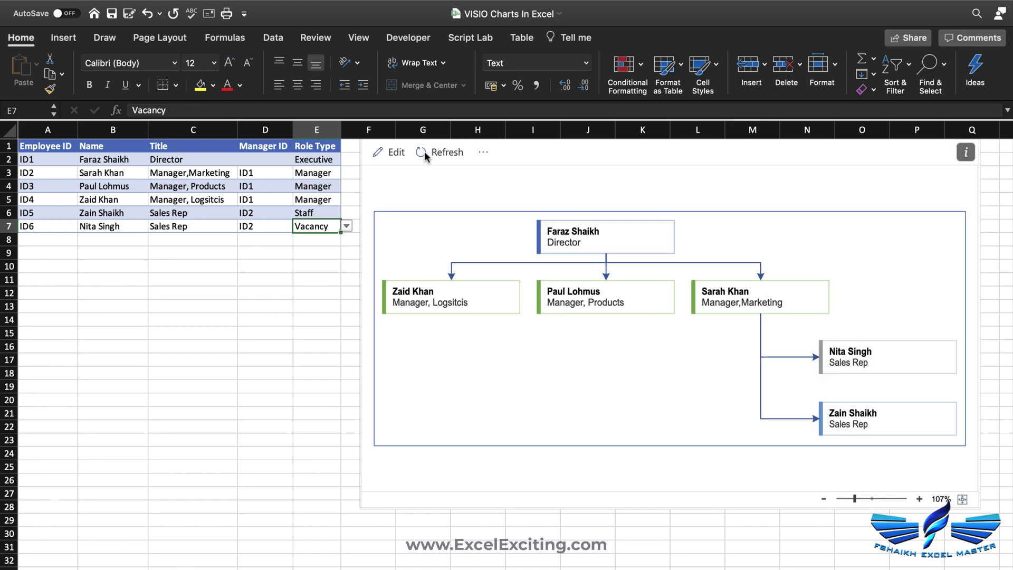
{"action": "left_click", "coordinate": [347, 226]}
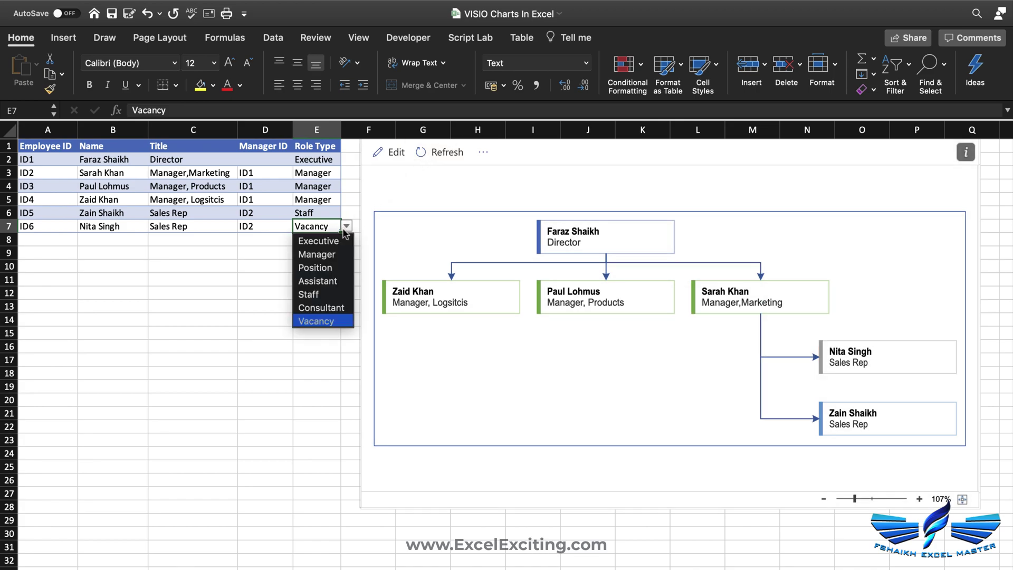
{"action": "left_click", "coordinate": [332, 294]}
{"action": "left_click", "coordinate": [442, 154]}
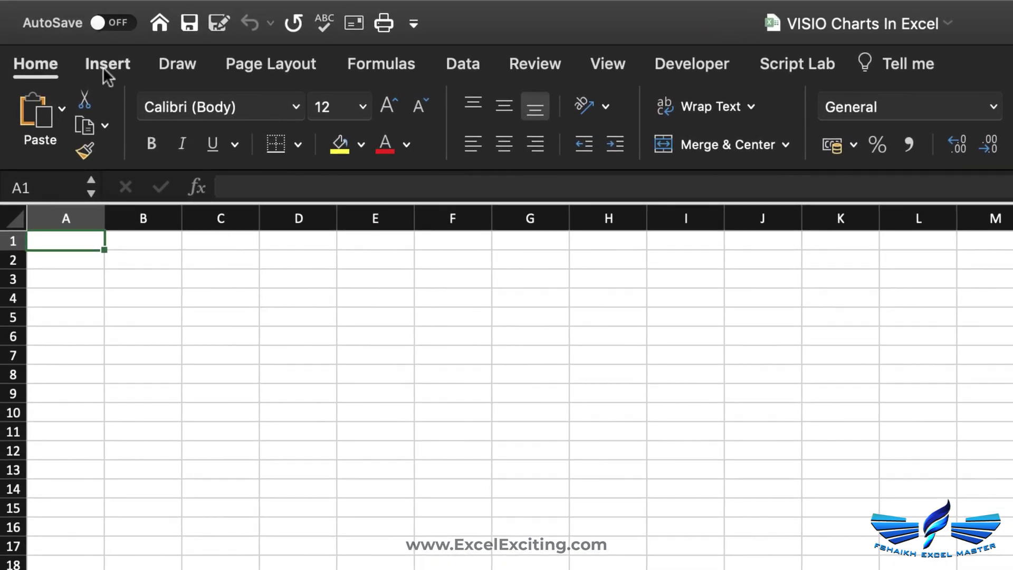
- Add the Visio Data Visualizer from My Add-ins and create a Quick Start basic flowchart without signing in
{"action": "left_click", "coordinate": [104, 69]}
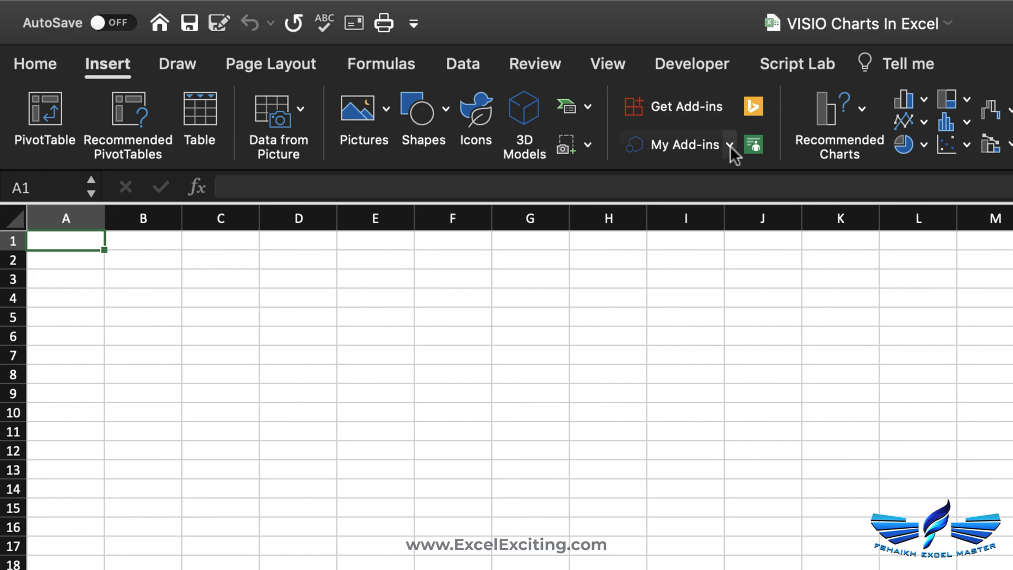
{"action": "left_click", "coordinate": [730, 146]}
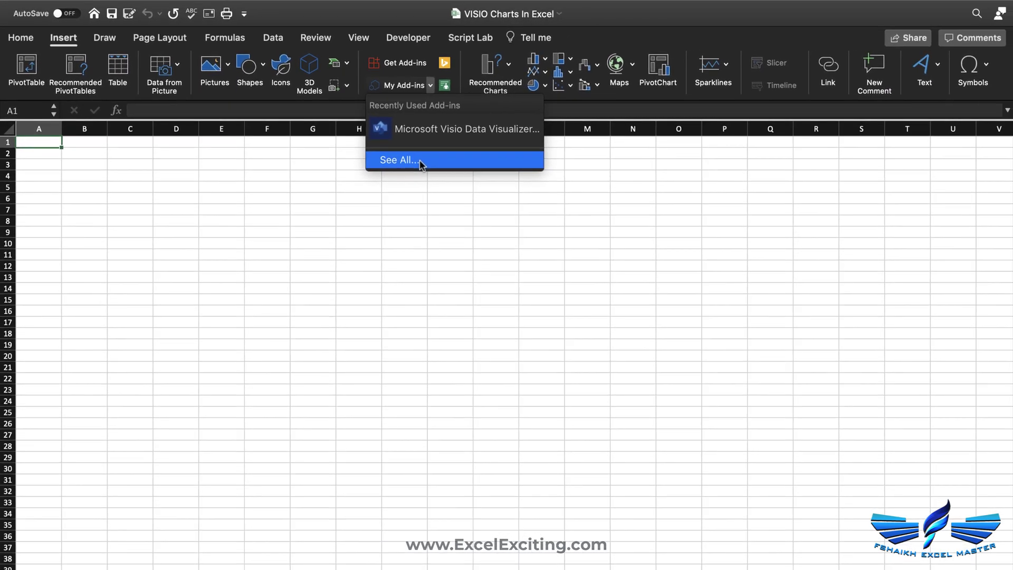
{"action": "left_click", "coordinate": [686, 271]}
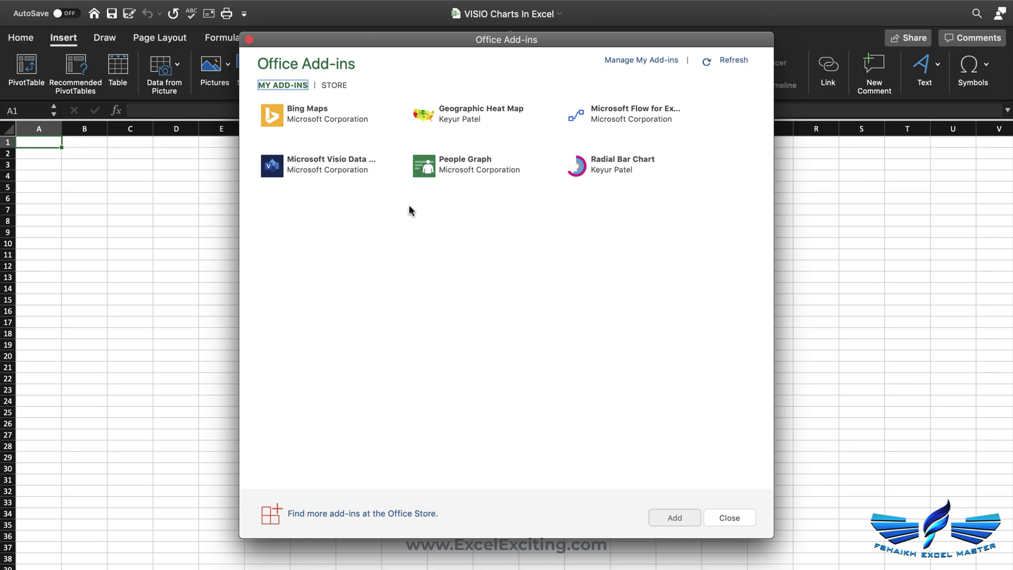
{"action": "left_click", "coordinate": [345, 185]}
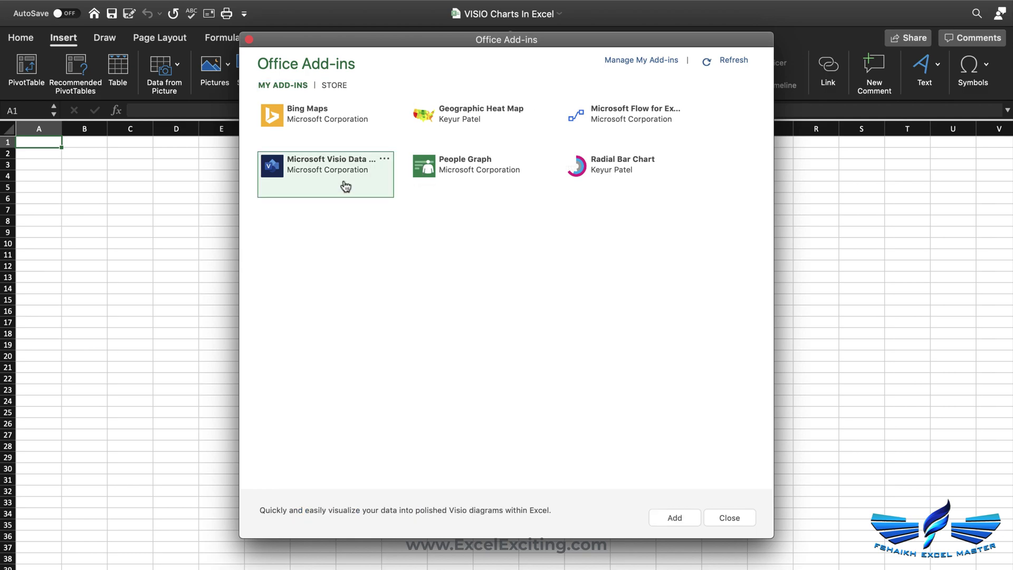
{"action": "left_click", "coordinate": [674, 519]}
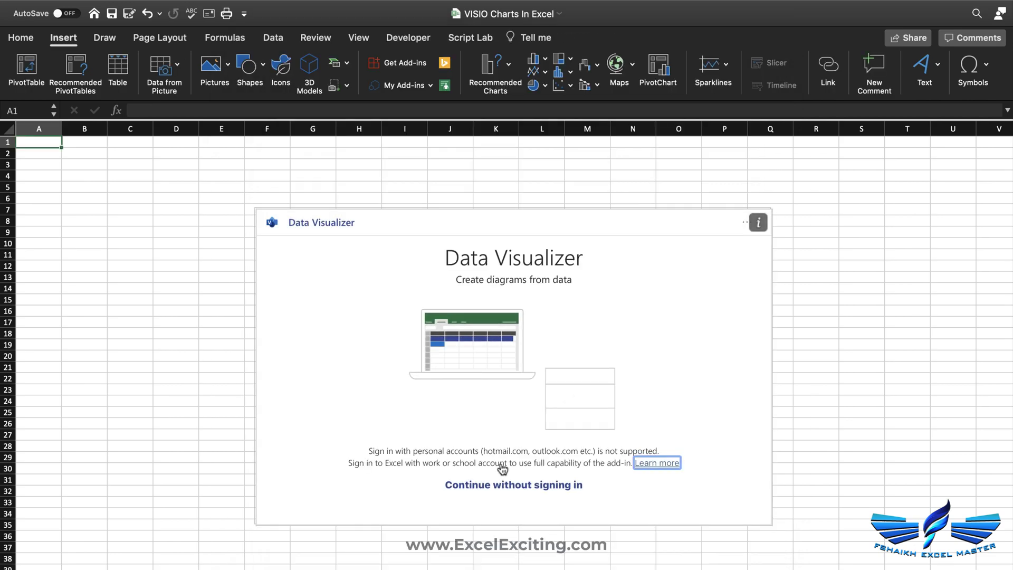
{"action": "left_click", "coordinate": [497, 494]}
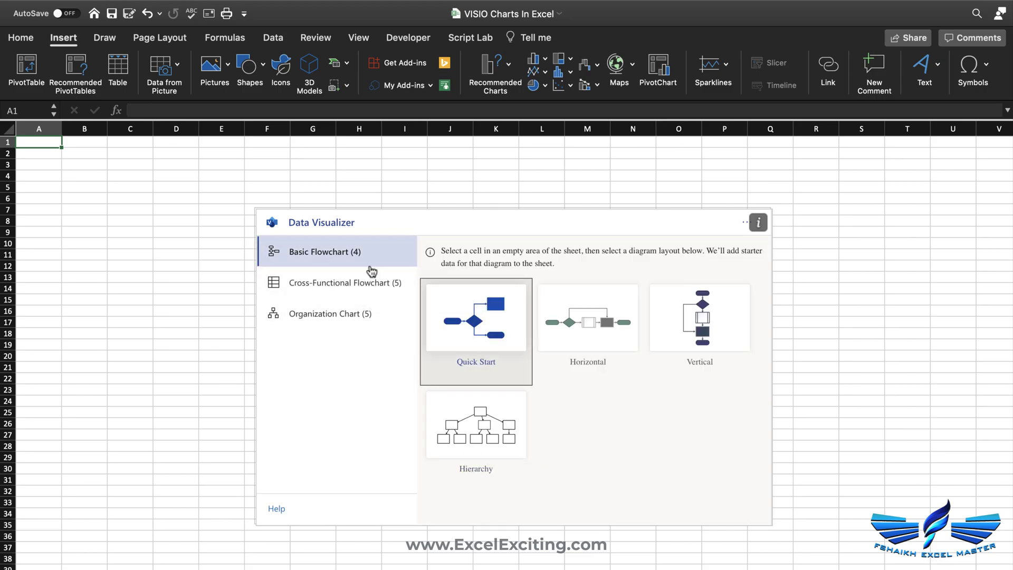
{"action": "left_click", "coordinate": [482, 348]}
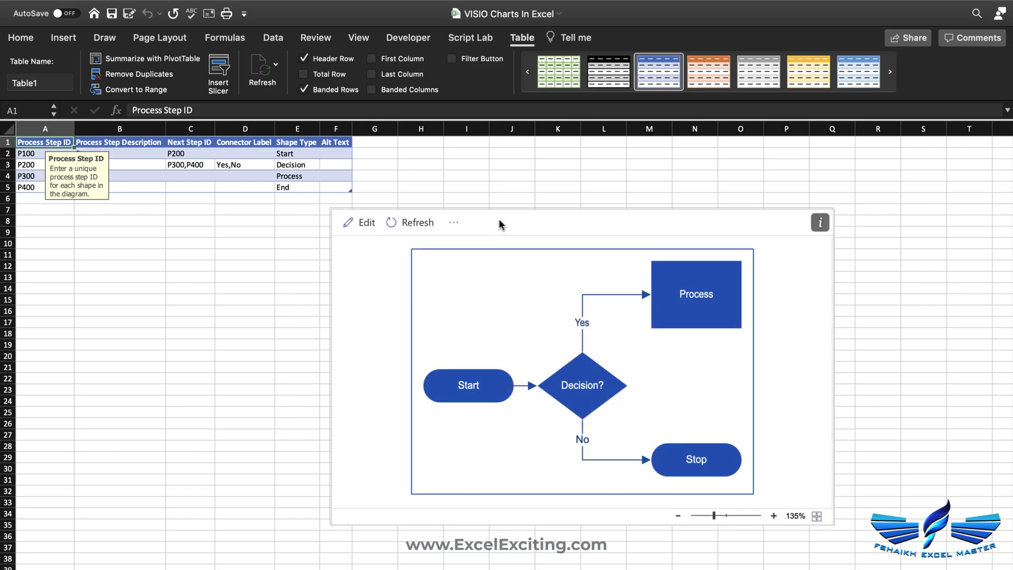
- Move the flowchart aside, clear the starter rows A2:E5, and refresh the diagram
{"action": "left_click_drag", "start_coordinate": [538, 208], "coordinate": [591, 171]}
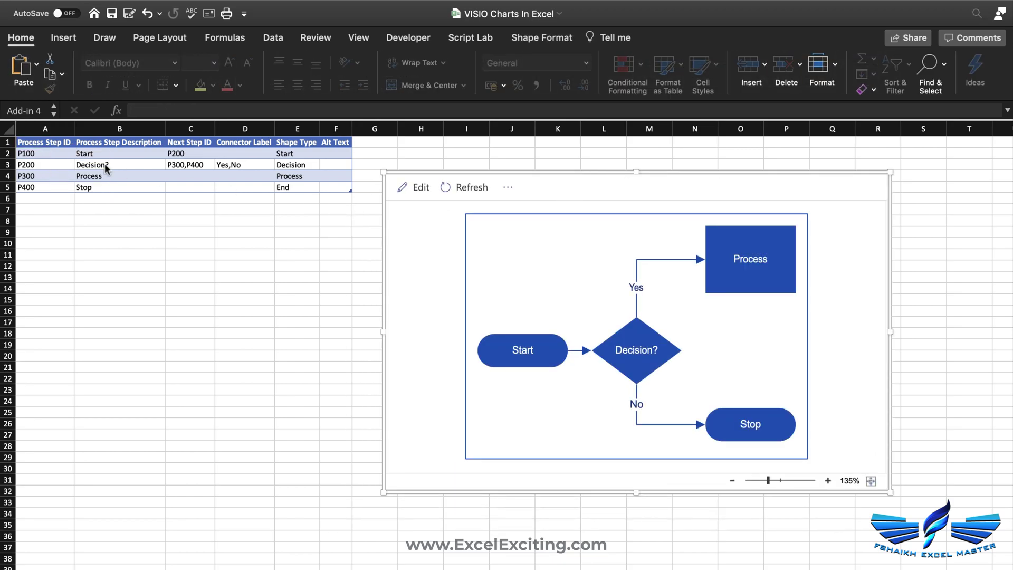
{"action": "left_click", "coordinate": [63, 161]}
{"action": "left_click_drag", "start_coordinate": [63, 157], "coordinate": [298, 188]}
{"action": "key", "text": "Delete"}
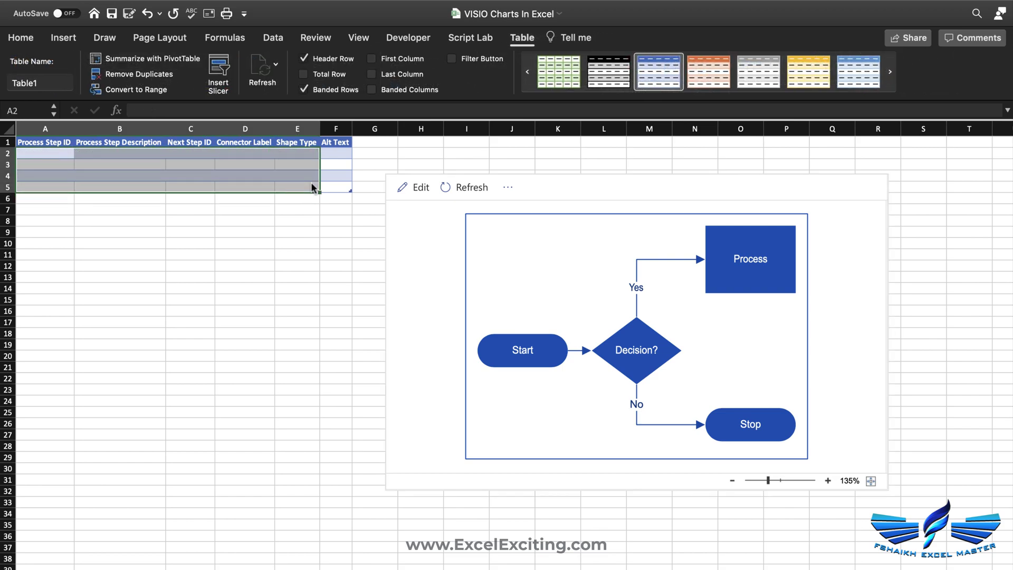
{"action": "left_click", "coordinate": [462, 189]}
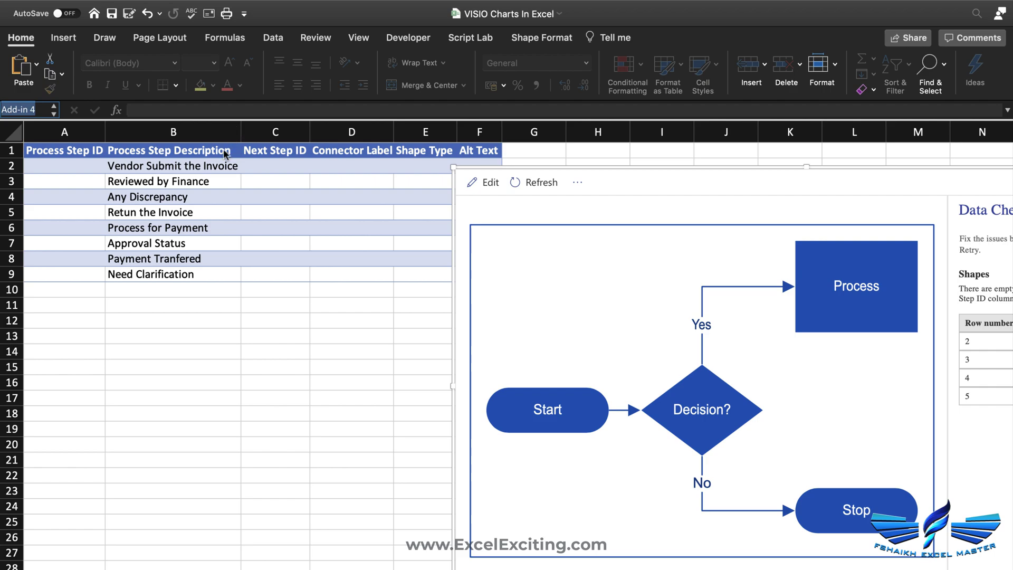
- Widen column B for the descriptions and fill centred step IDs 1 to 8 down A2:A9
{"action": "left_click", "coordinate": [215, 169]}
{"action": "left_click_drag", "start_coordinate": [240, 141], "coordinate": [241, 141]}
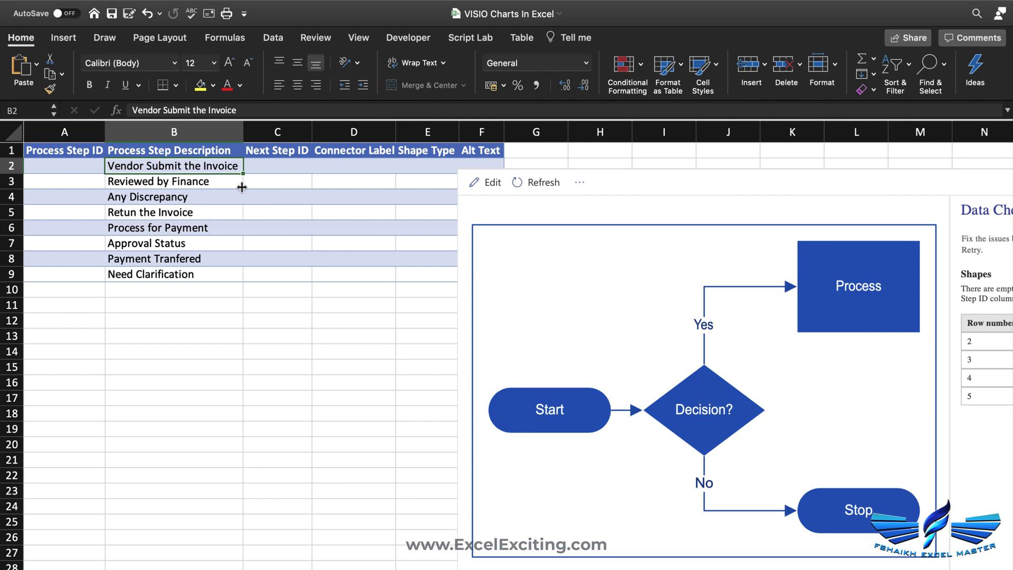
{"action": "left_click", "coordinate": [87, 175]}
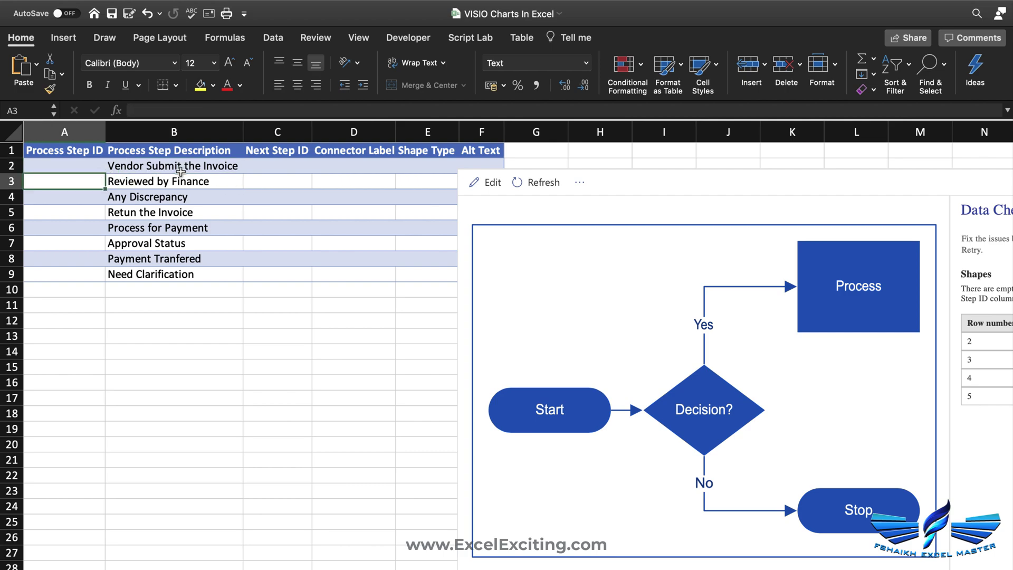
{"action": "left_click", "coordinate": [89, 169]}
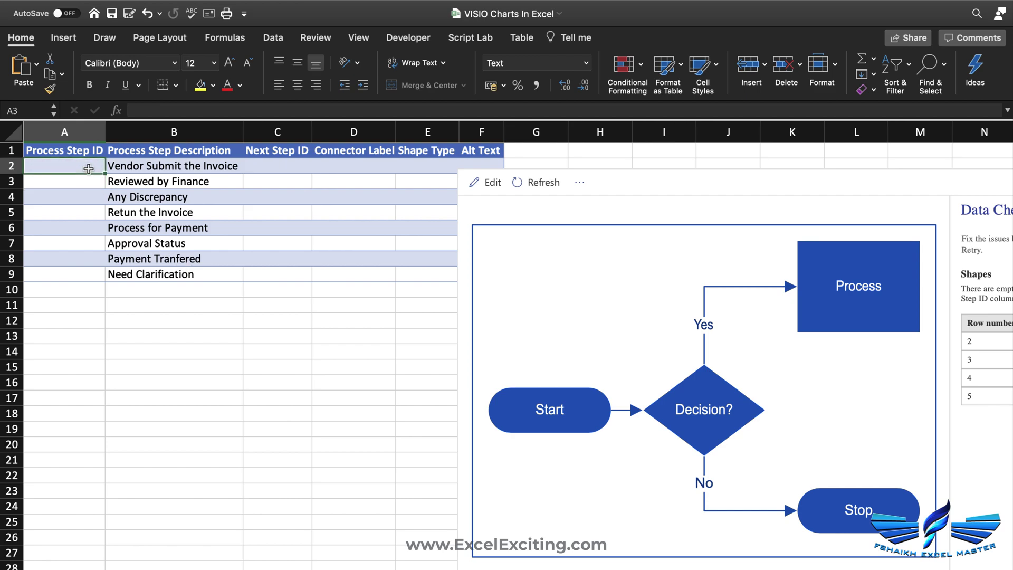
{"action": "type", "text": "1"}
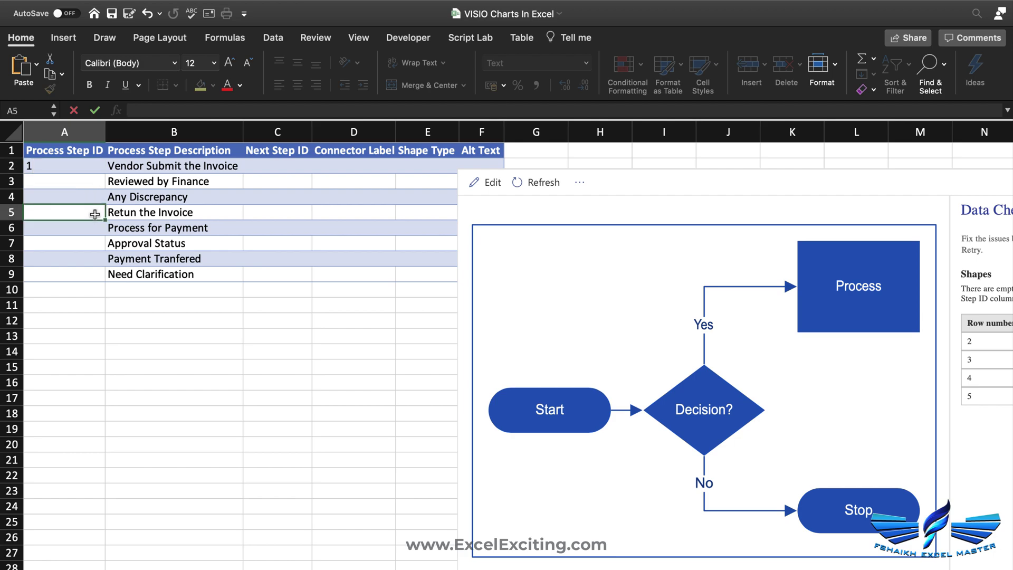
{"action": "left_click", "coordinate": [92, 156]}
{"action": "left_click", "coordinate": [99, 167]}
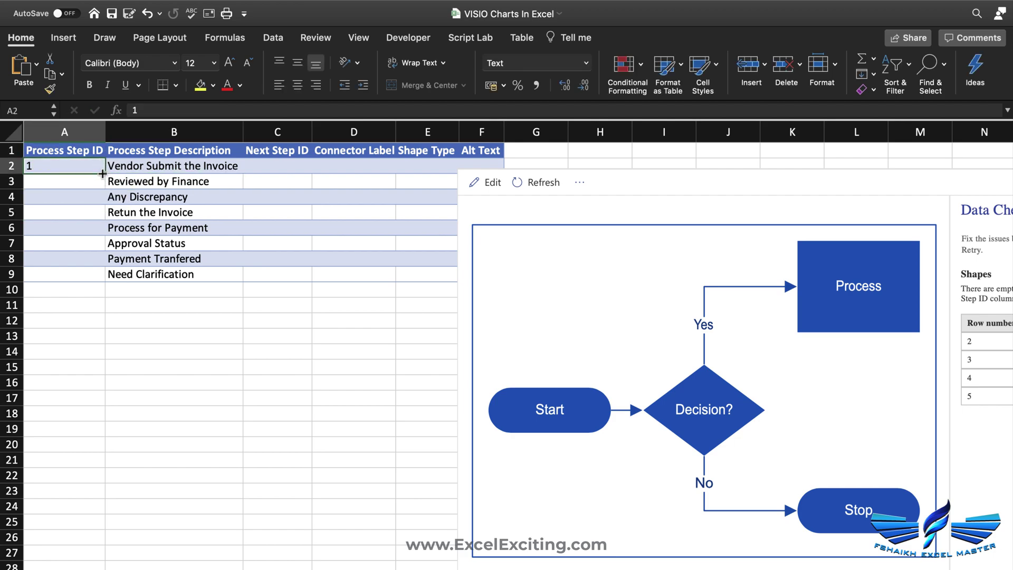
{"action": "double_click", "coordinate": [102, 173]}
{"action": "left_click", "coordinate": [298, 84]}
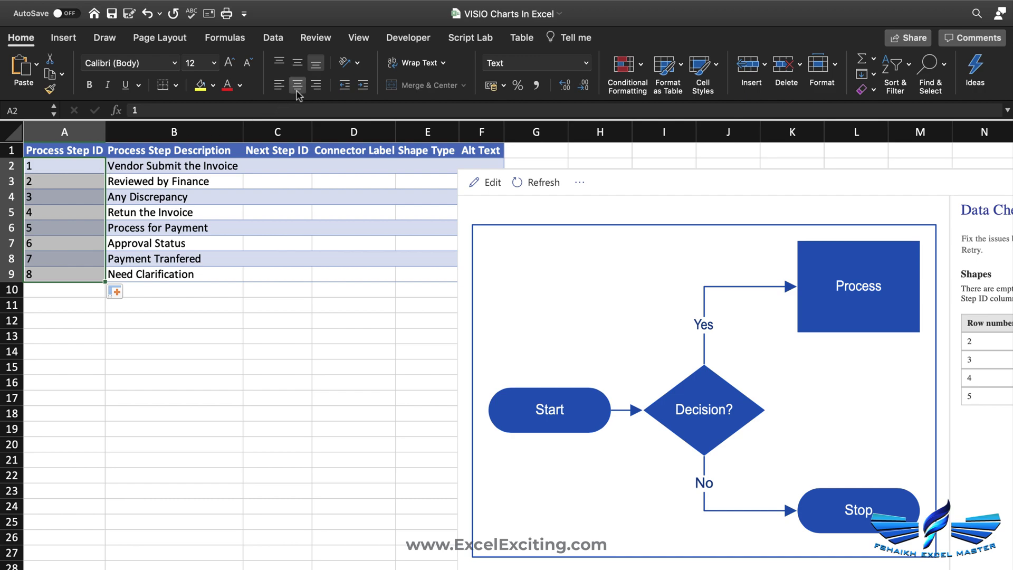
{"action": "left_click", "coordinate": [282, 169]}
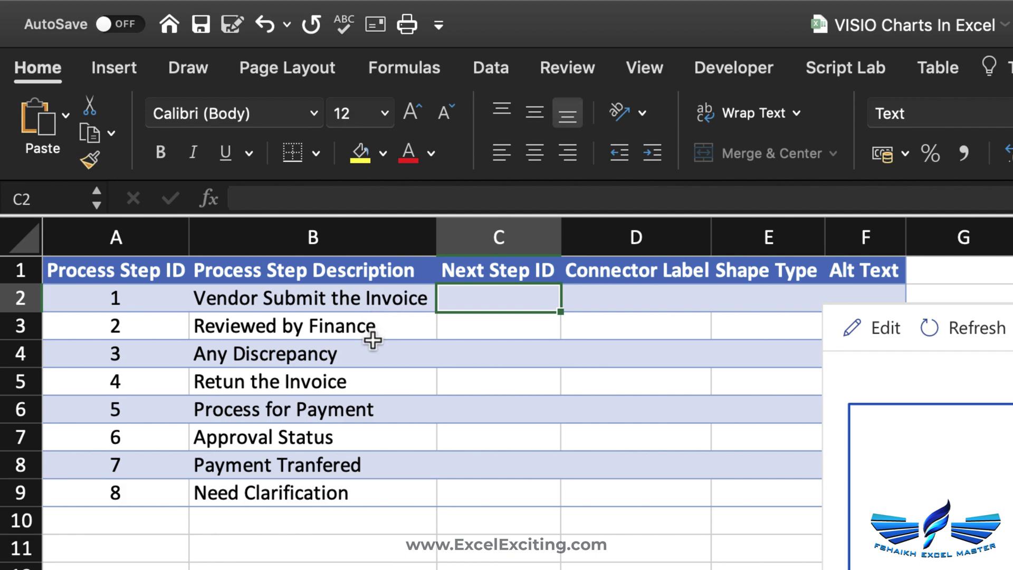
- Enter next step IDs 2 and 3 for the first two process steps
{"action": "type", "text": "2"}
{"action": "key", "text": "Return"}
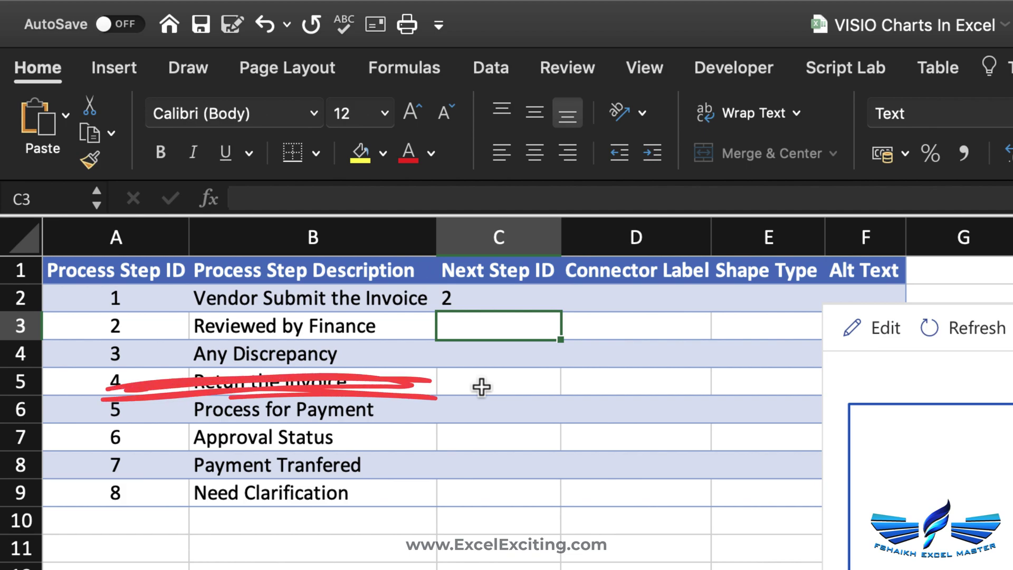
{"action": "type", "text": "3"}
{"action": "key", "text": "Return"}
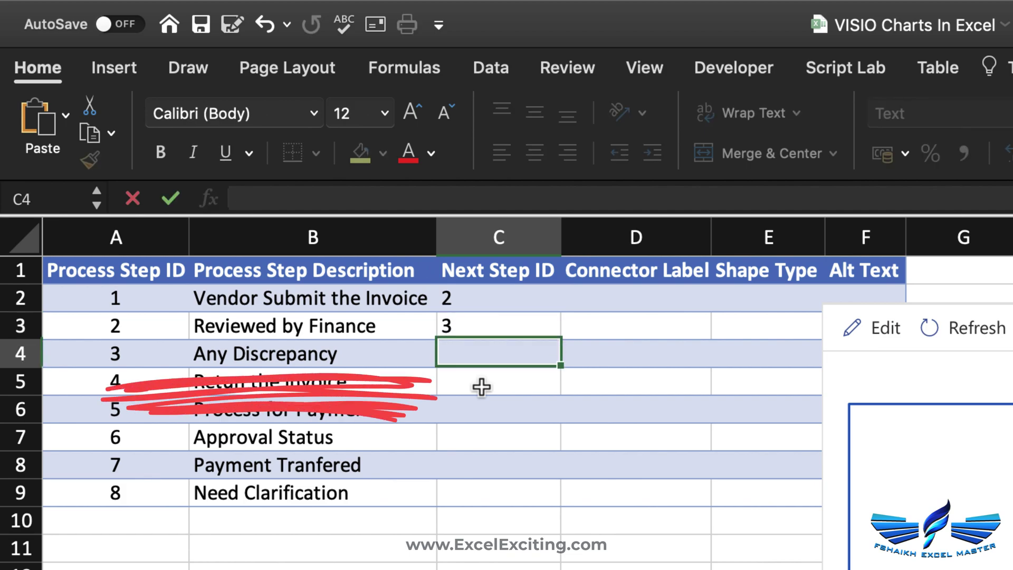
- Make Any Discrepancy a Decision shape with connector labels Yes,No
{"action": "left_click", "coordinate": [718, 357]}
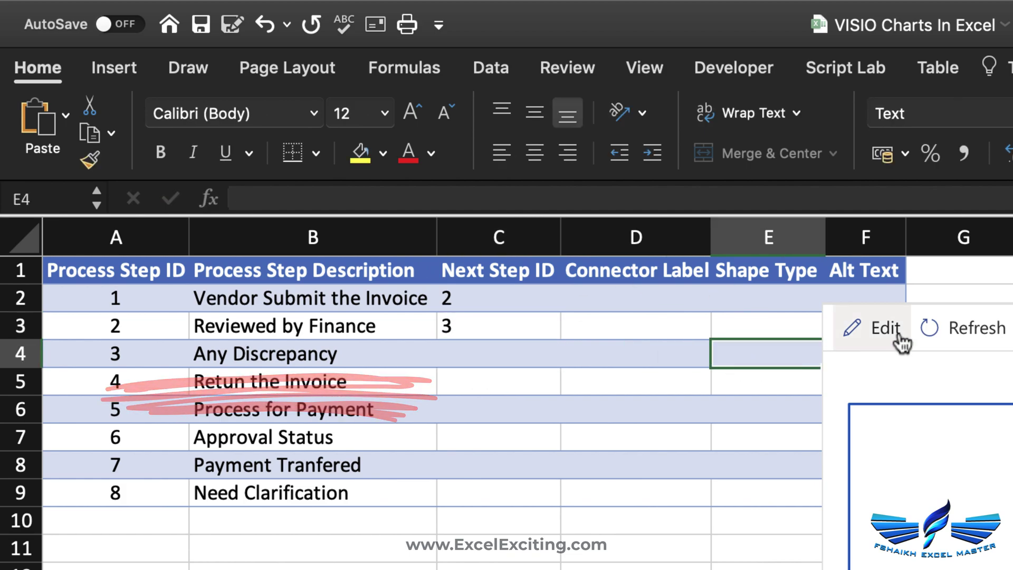
{"action": "left_click_drag", "start_coordinate": [825, 317], "coordinate": [935, 317]}
{"action": "left_click", "coordinate": [835, 355]}
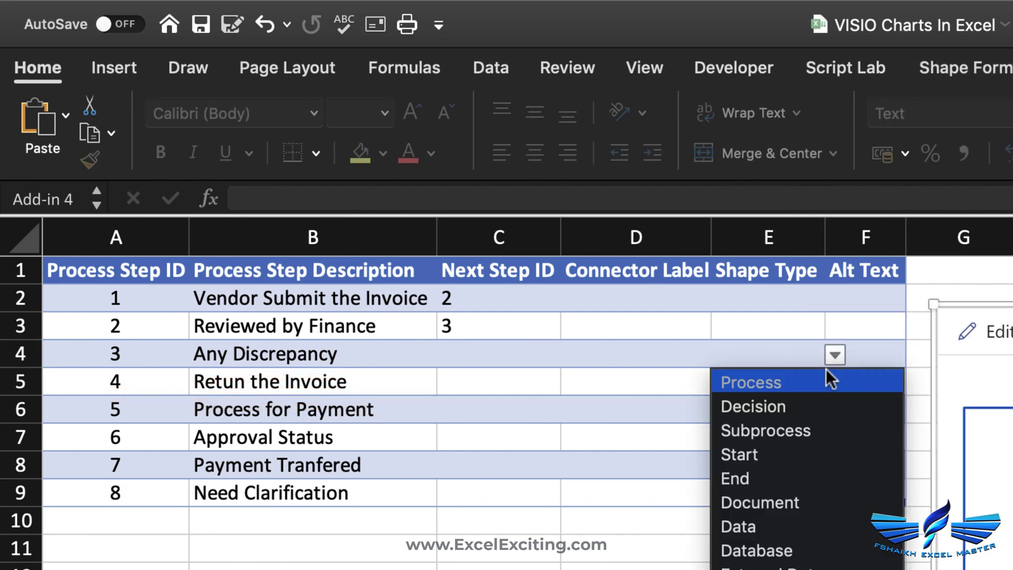
{"action": "left_click", "coordinate": [799, 410]}
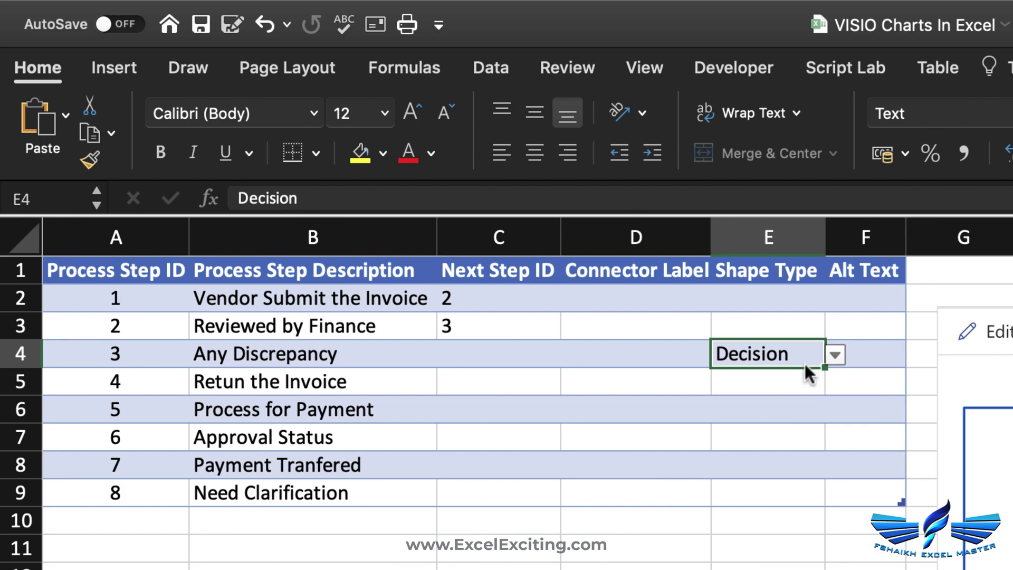
{"action": "key", "text": "Left"}
{"action": "key", "text": "Left"}
{"action": "left_click", "coordinate": [613, 350]}
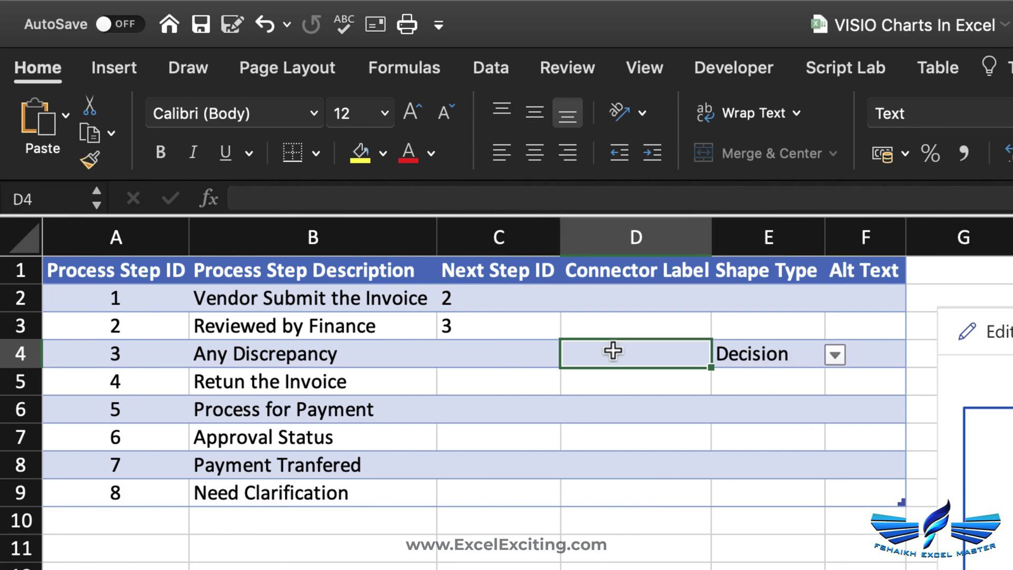
{"action": "double_click", "coordinate": [613, 350]}
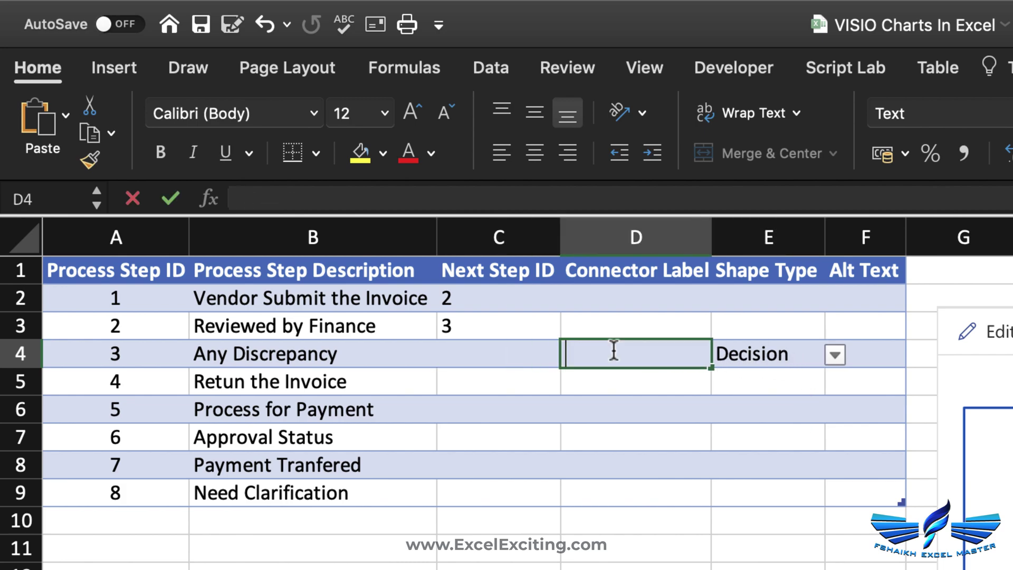
{"action": "type", "text": "Yes,No"}
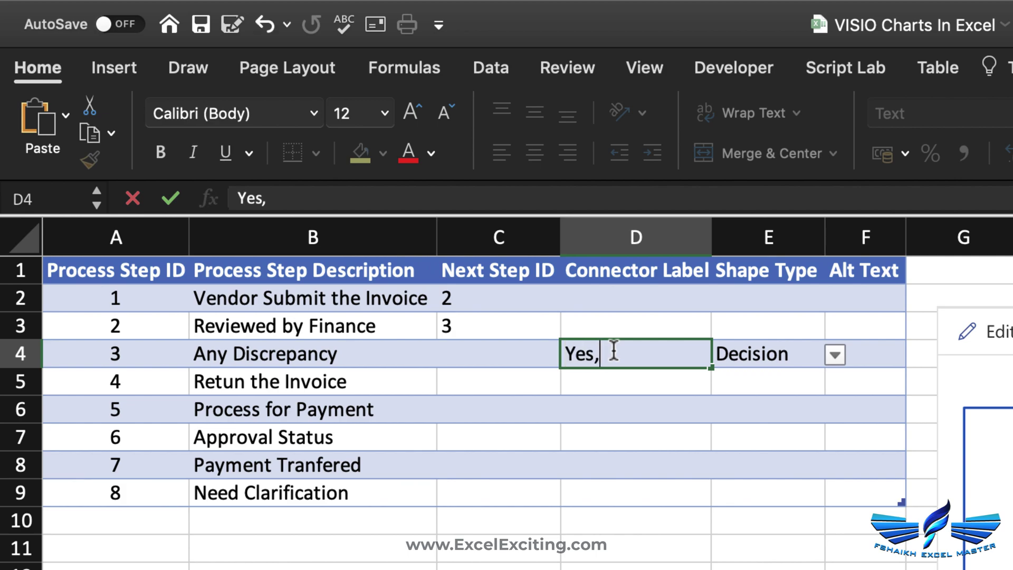
{"action": "key", "text": "Return"}
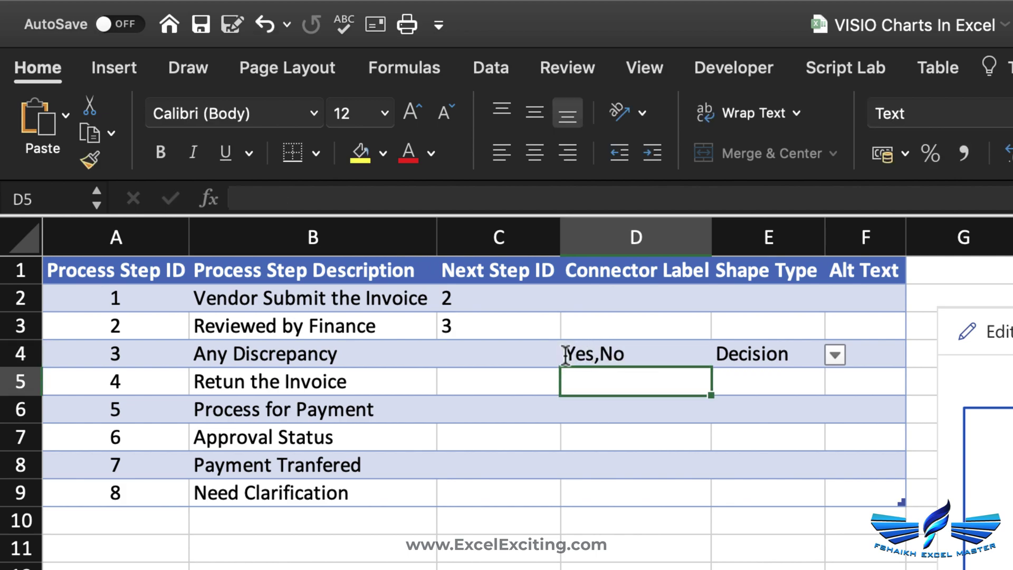
- Set Retun the Invoice's next step to 1 so it loops back
{"action": "left_click", "coordinate": [491, 362]}
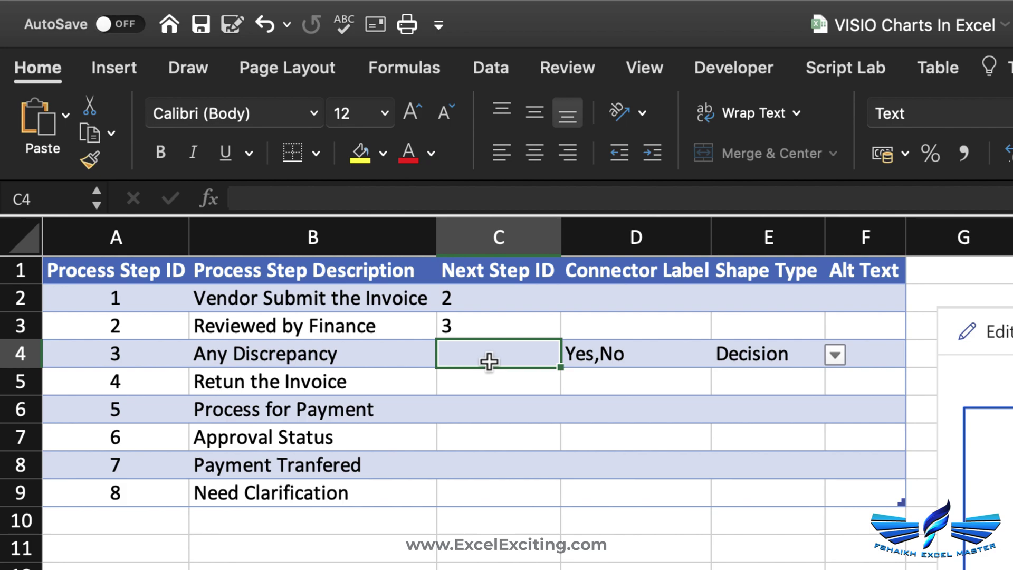
{"action": "left_click", "coordinate": [367, 386]}
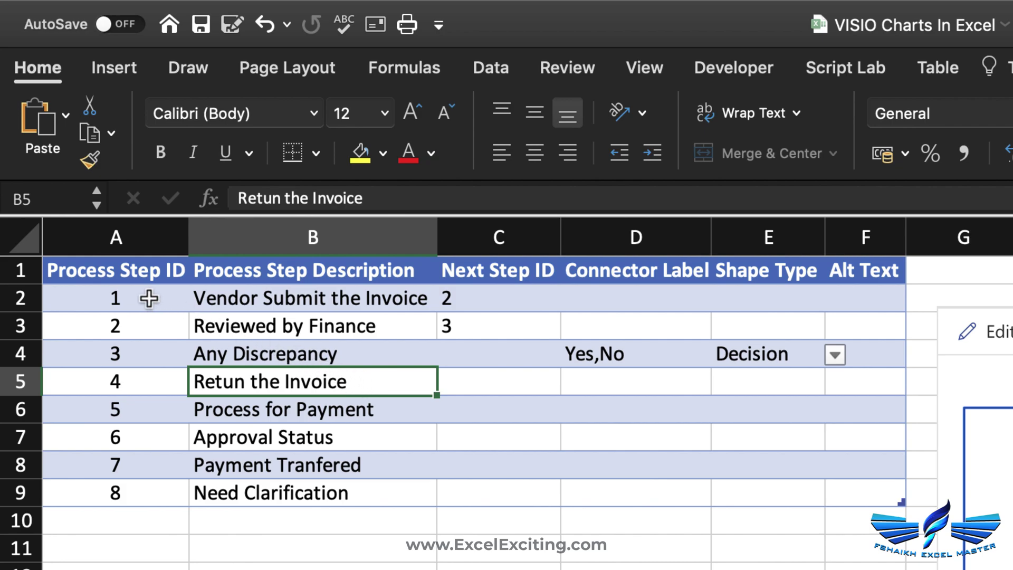
{"action": "left_click", "coordinate": [519, 386]}
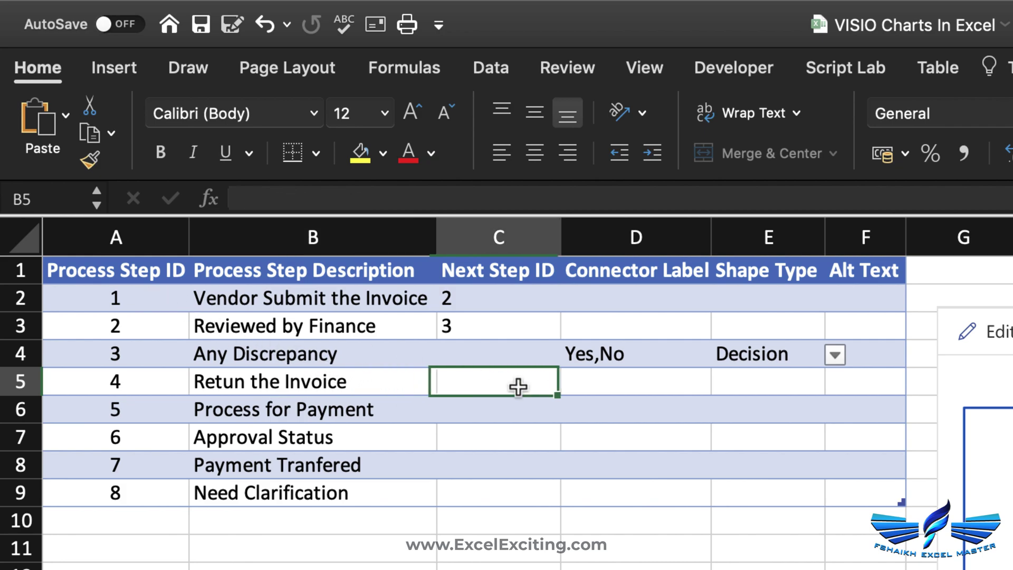
{"action": "type", "text": "1"}
{"action": "key", "text": "Up"}
- Change Any Discrepancy's next steps in C4 to 4,5
{"action": "double_click", "coordinate": [446, 351]}
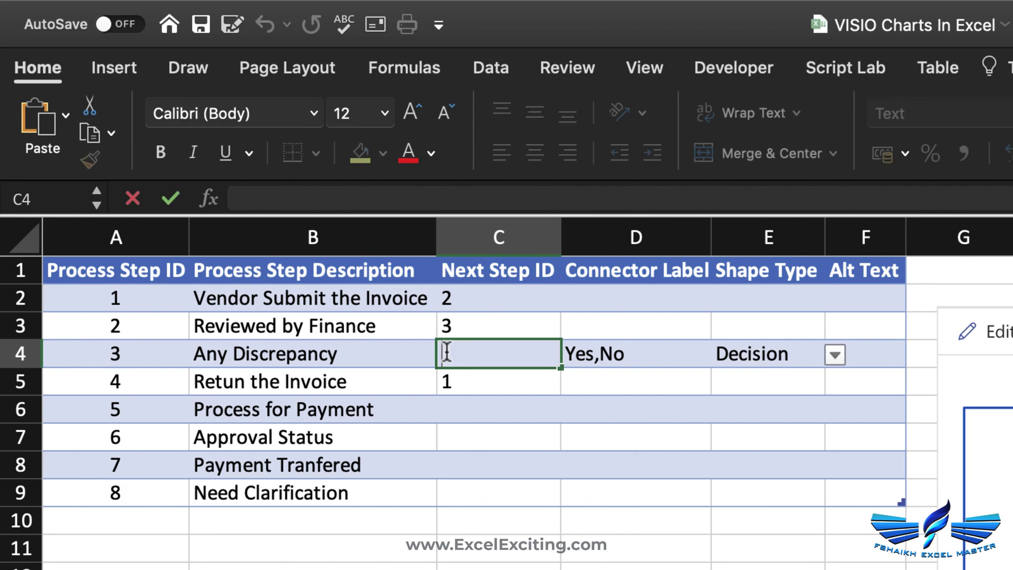
{"action": "key", "text": "Return"}
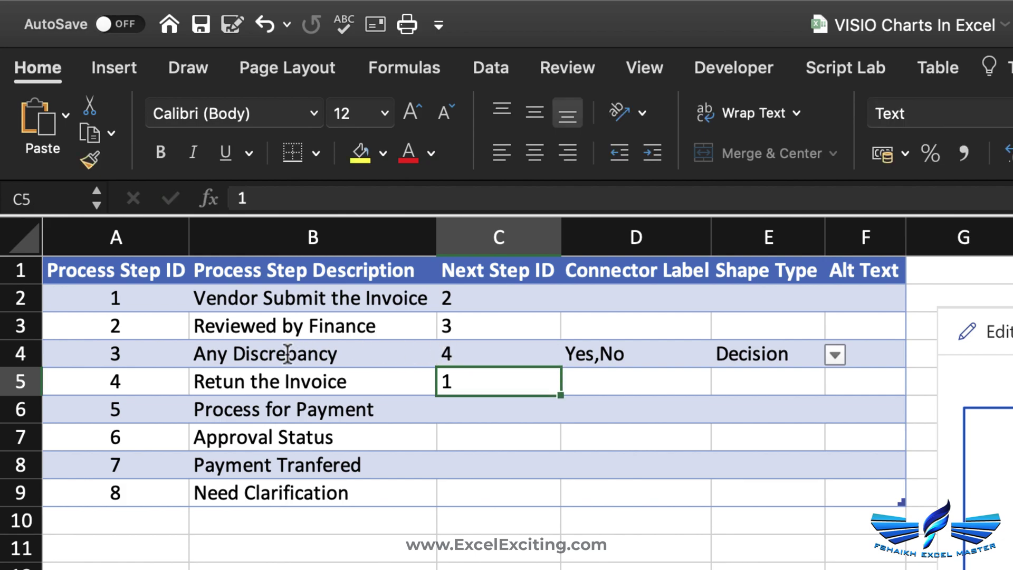
{"action": "left_click", "coordinate": [285, 353]}
{"action": "left_click", "coordinate": [312, 382]}
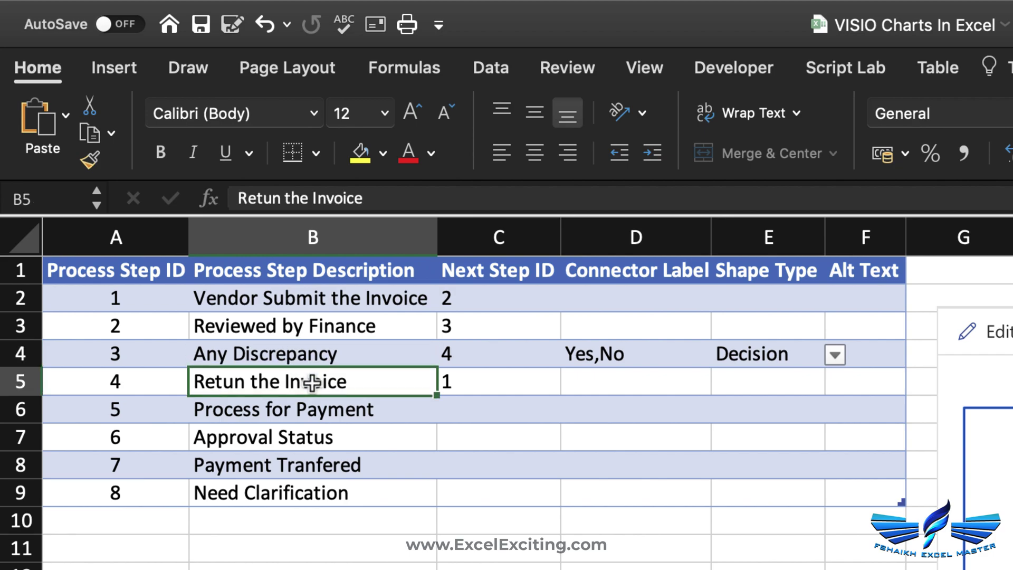
{"action": "left_click", "coordinate": [458, 380]}
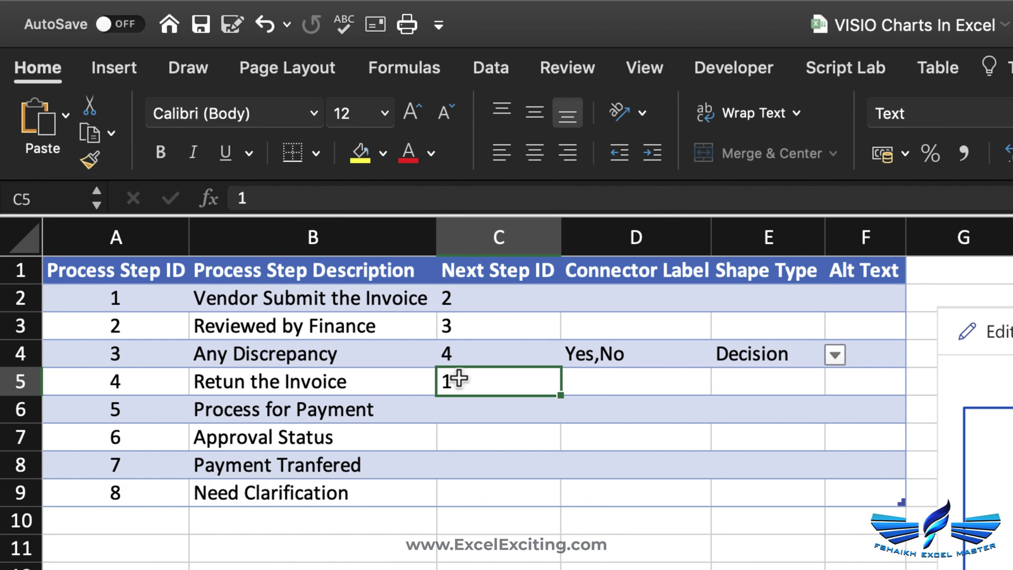
{"action": "left_click", "coordinate": [255, 298]}
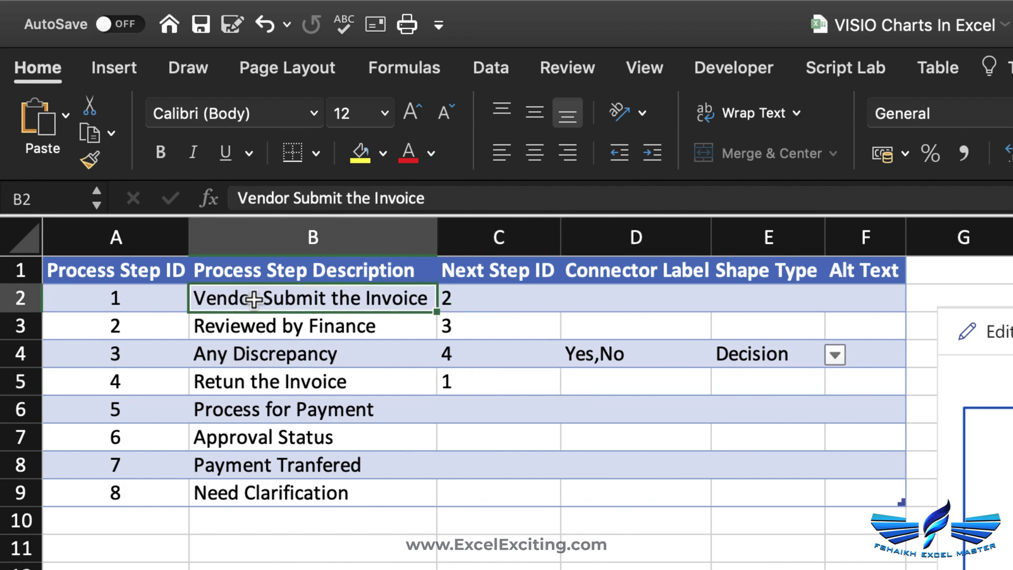
{"action": "double_click", "coordinate": [459, 349]}
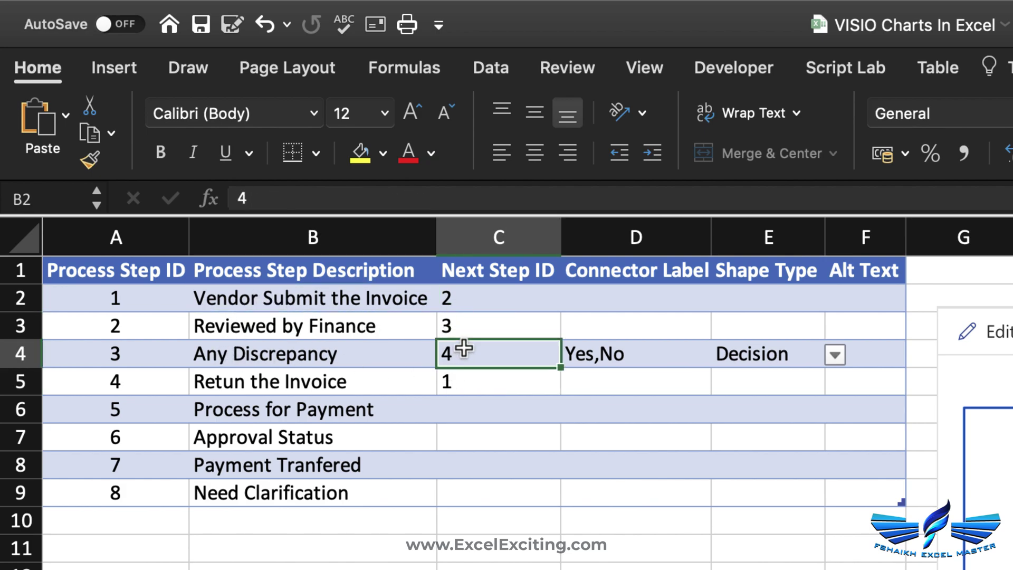
{"action": "type", "text": ","}
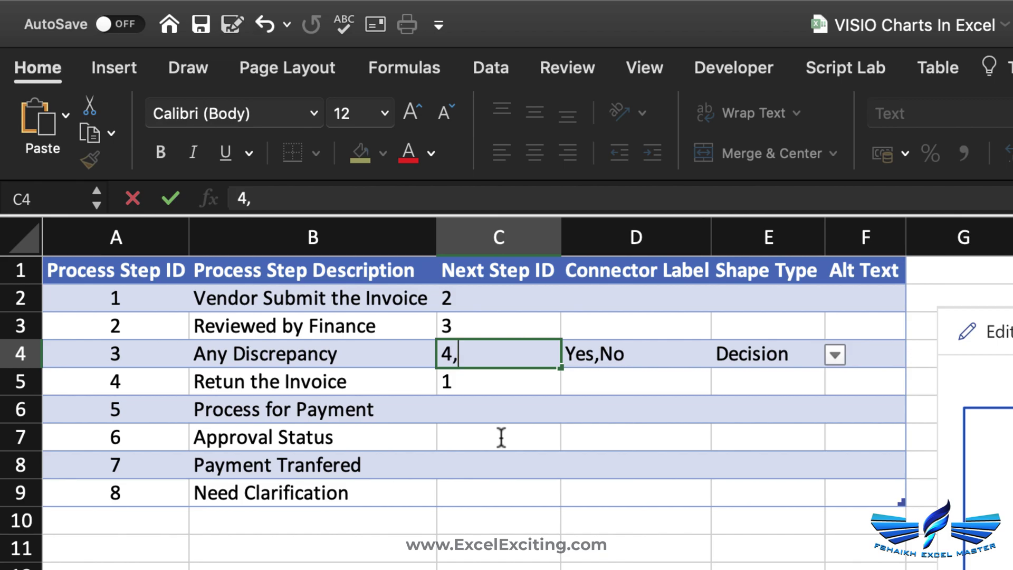
{"action": "type", "text": "5"}
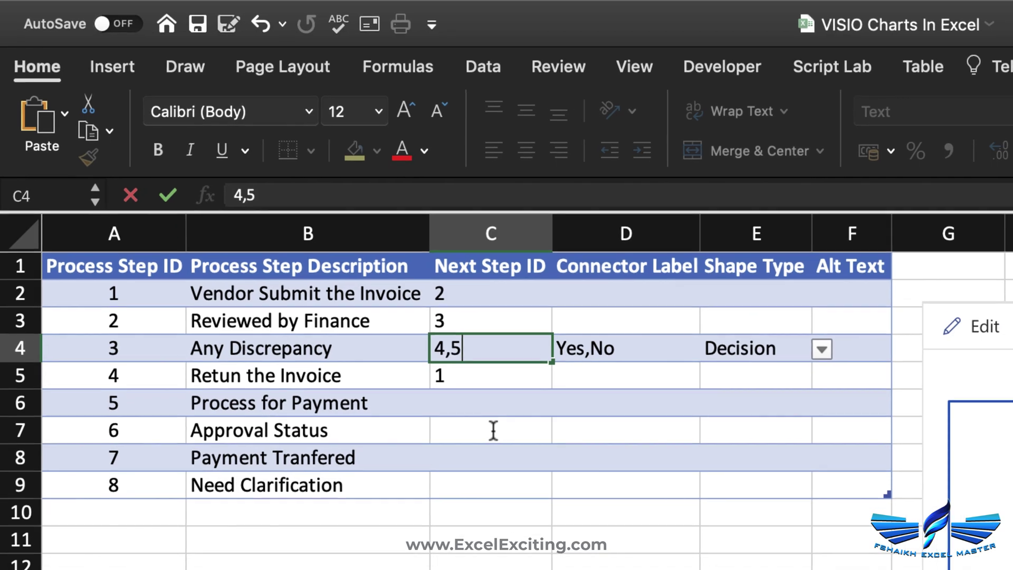
{"action": "key", "text": "Return"}
{"action": "key", "text": "ctrl+Return"}
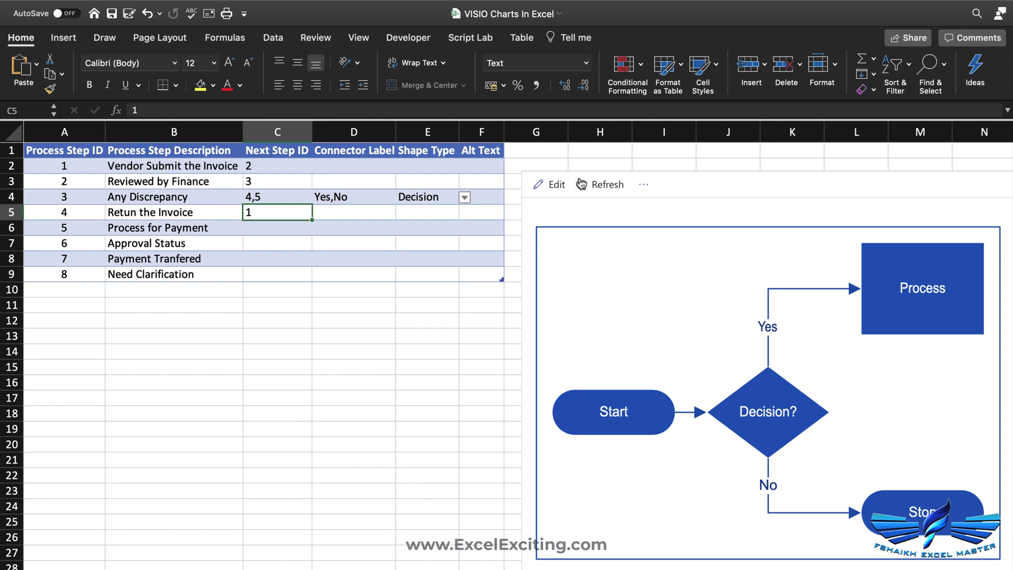
- Refresh the Data Visualizer flowchart so it reflects the updated links and Yes/No decision
{"action": "left_click", "coordinate": [581, 184]}
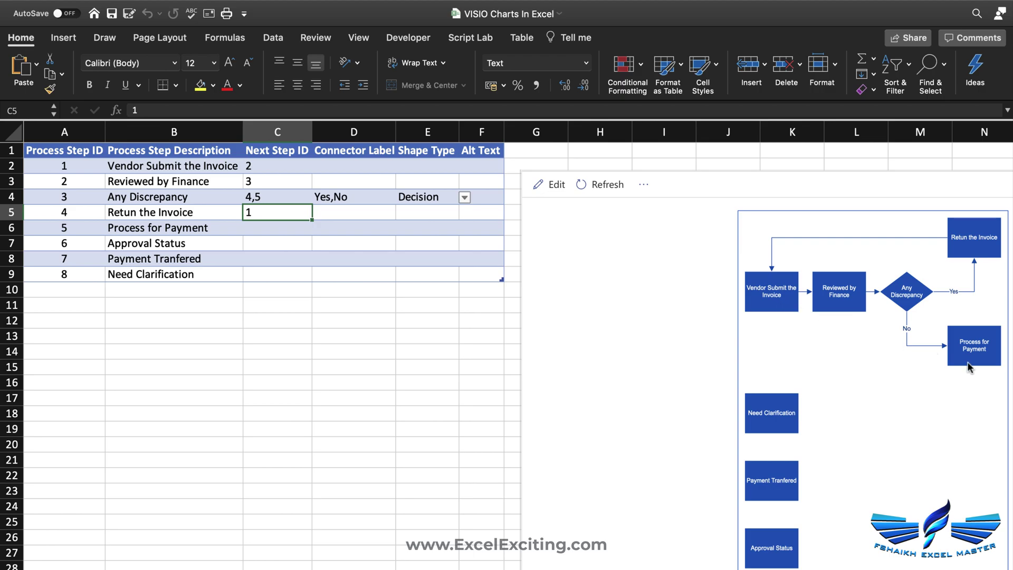
{"action": "left_click", "coordinate": [282, 228]}
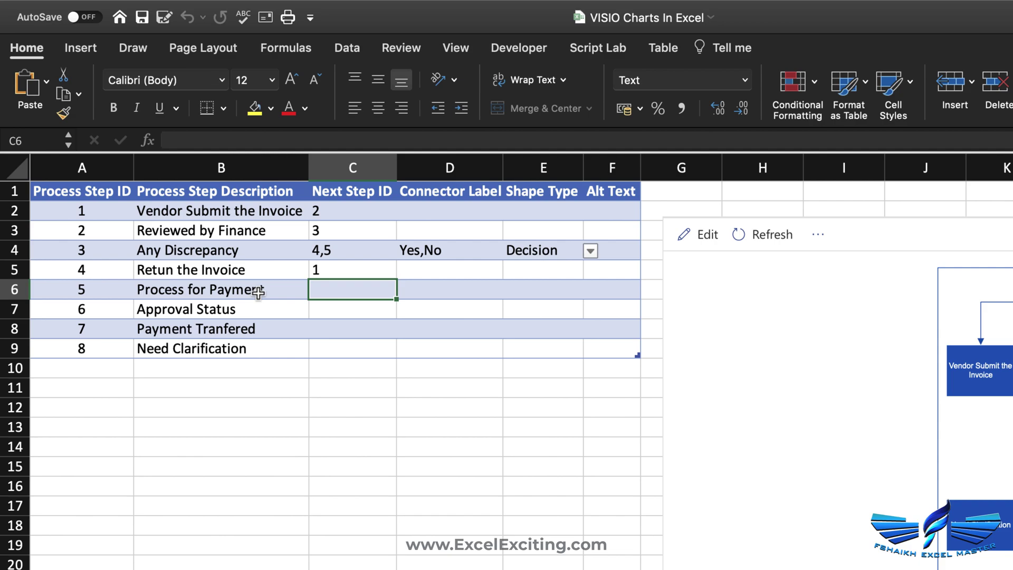
- Send Process for Payment to step 6 and make Approval Status a Decision shape
{"action": "type", "text": "6"}
{"action": "left_click", "coordinate": [435, 290]}
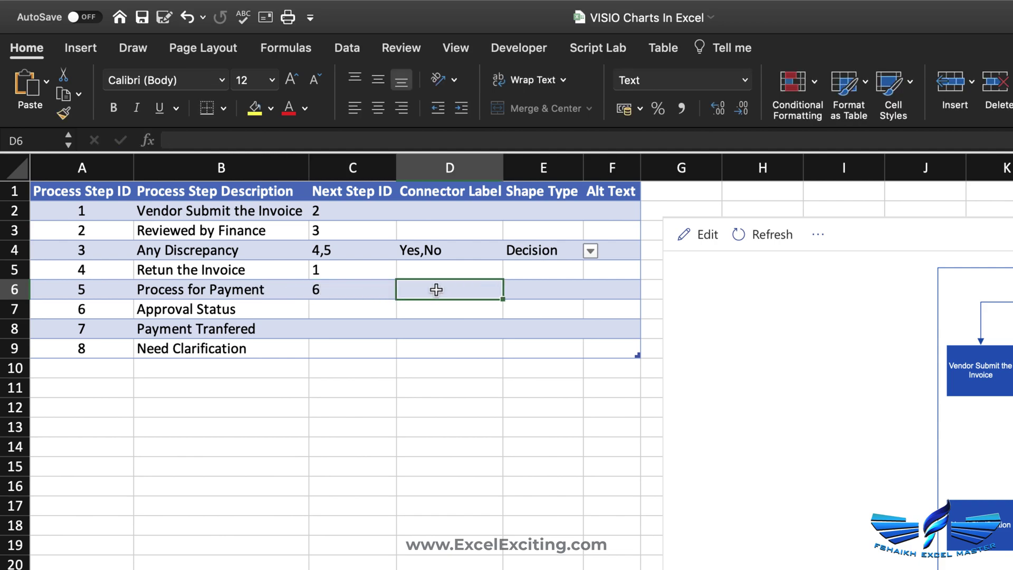
{"action": "left_click", "coordinate": [322, 309]}
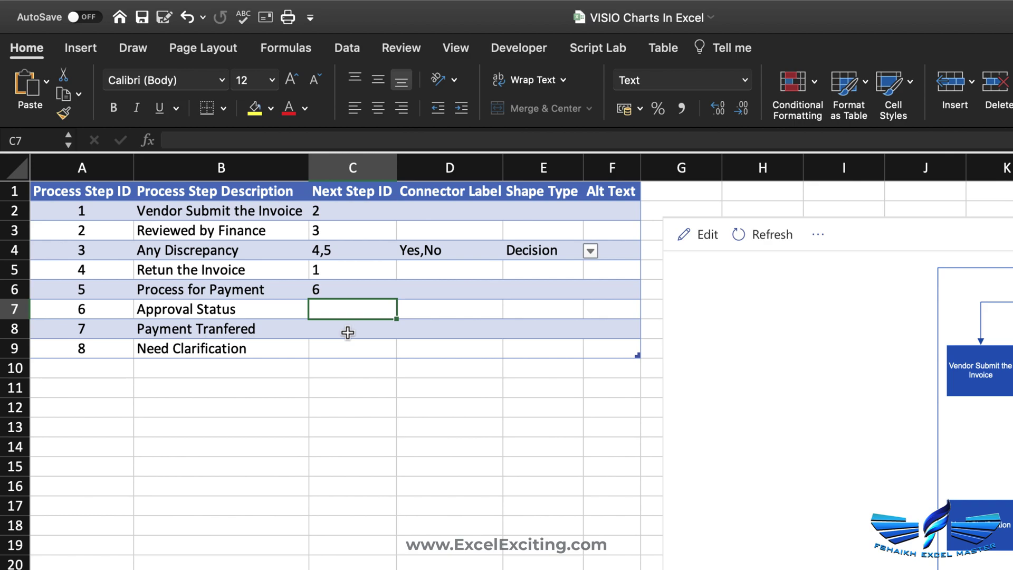
{"action": "left_click", "coordinate": [410, 308]}
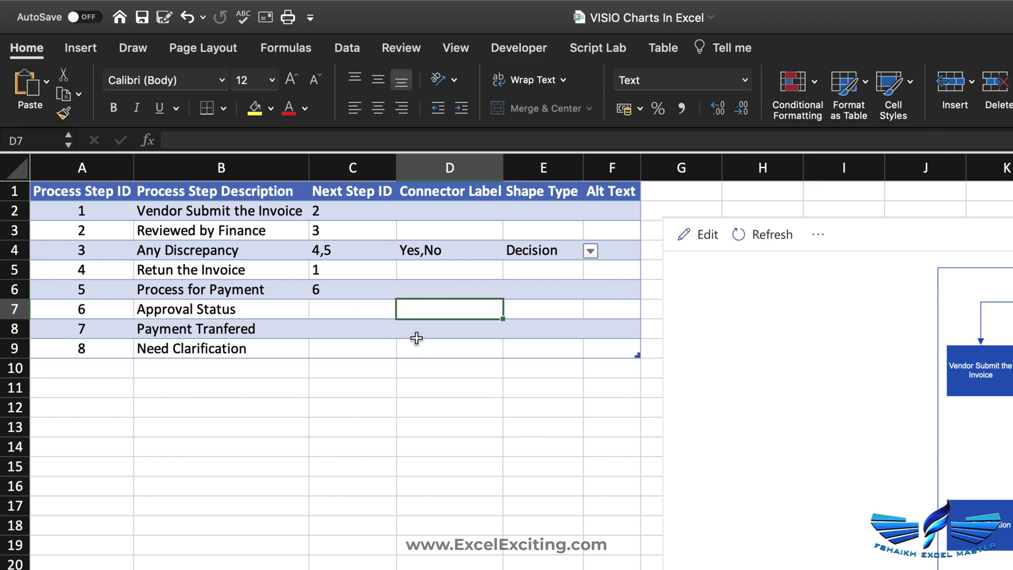
{"action": "left_click", "coordinate": [532, 310]}
{"action": "left_click", "coordinate": [589, 310]}
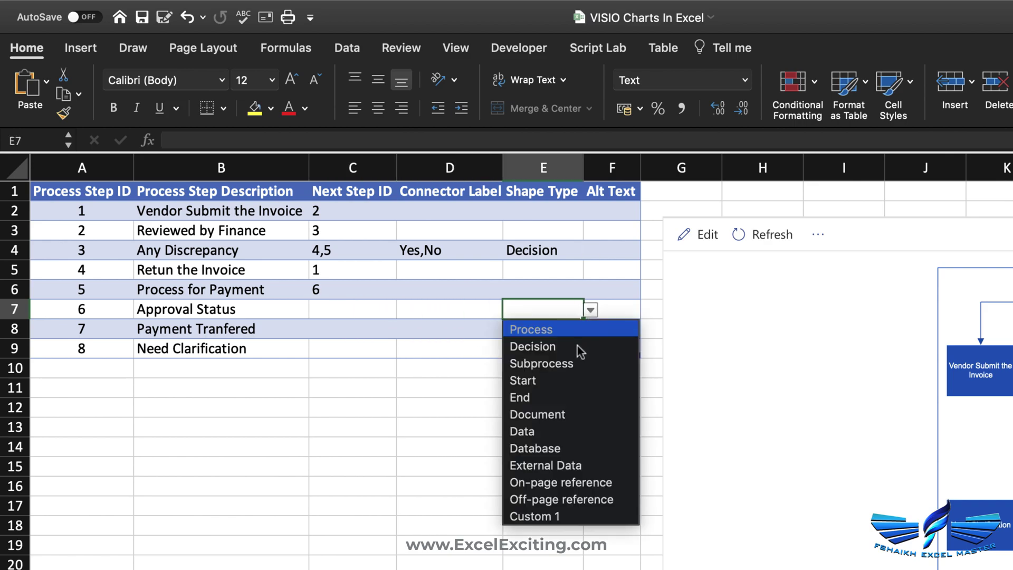
{"action": "left_click", "coordinate": [579, 346]}
{"action": "left_click", "coordinate": [453, 311]}
{"action": "left_click", "coordinate": [474, 366]}
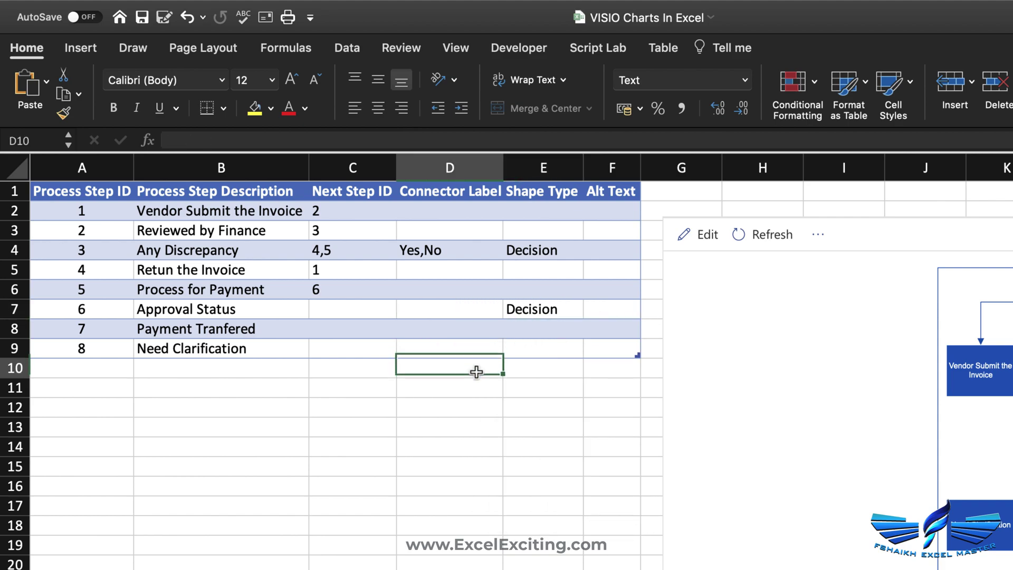
- Label Approval Status's connectors Approve,Reject and set its next steps to 7,8
{"action": "left_click", "coordinate": [435, 305]}
{"action": "type", "text": "A"}
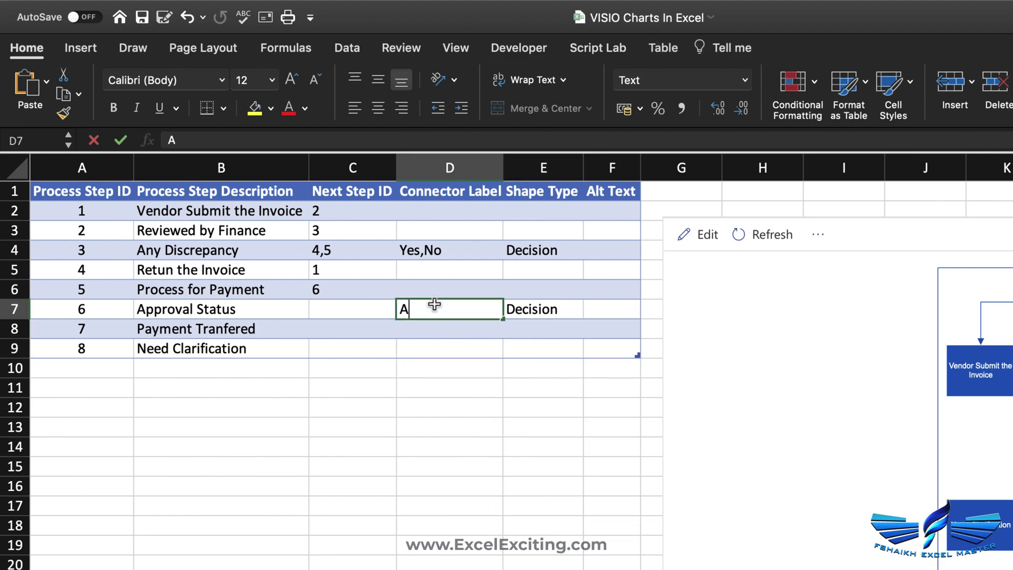
{"action": "type", "text": "pprobe"}
{"action": "key", "text": "BackSpace"}
{"action": "key", "text": "BackSpace"}
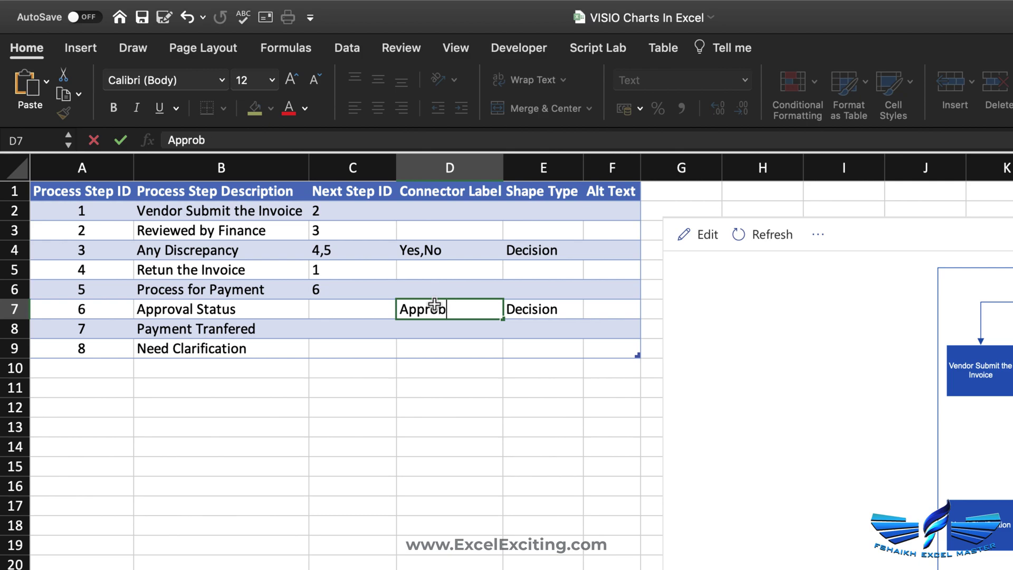
{"action": "type", "text": "ve,Reject"}
{"action": "key", "text": "Return"}
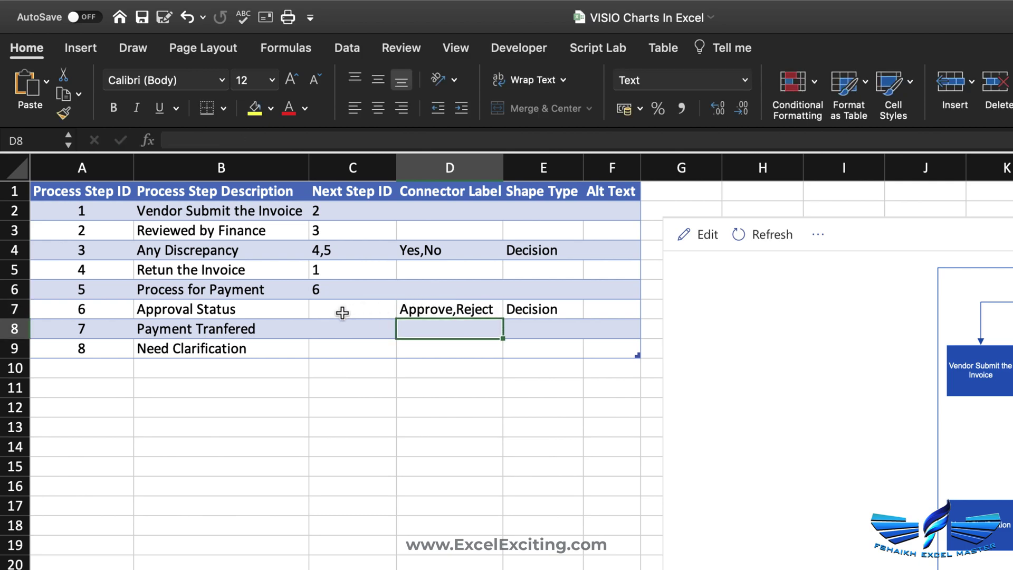
{"action": "left_click", "coordinate": [343, 312]}
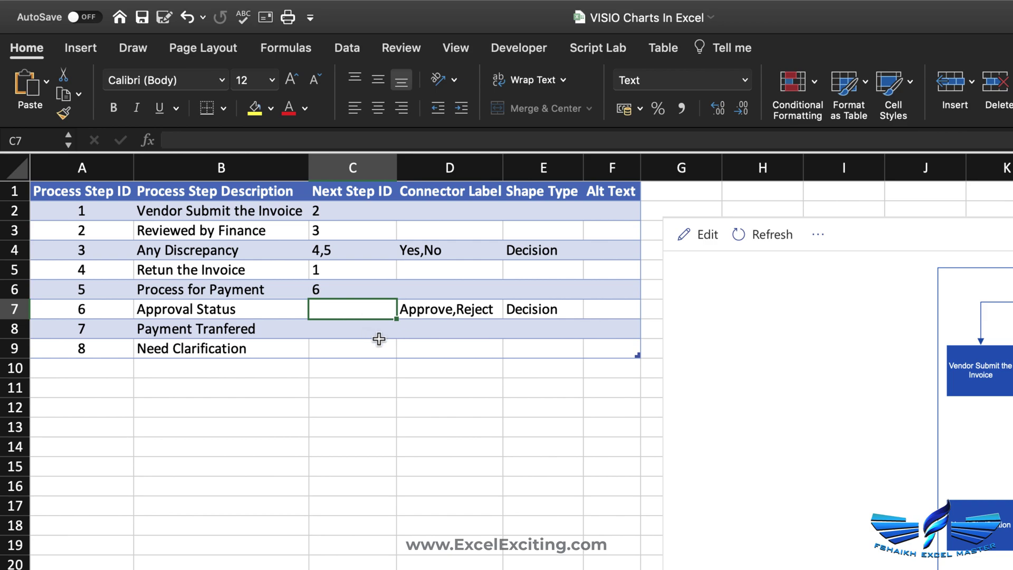
{"action": "type", "text": "7,"}
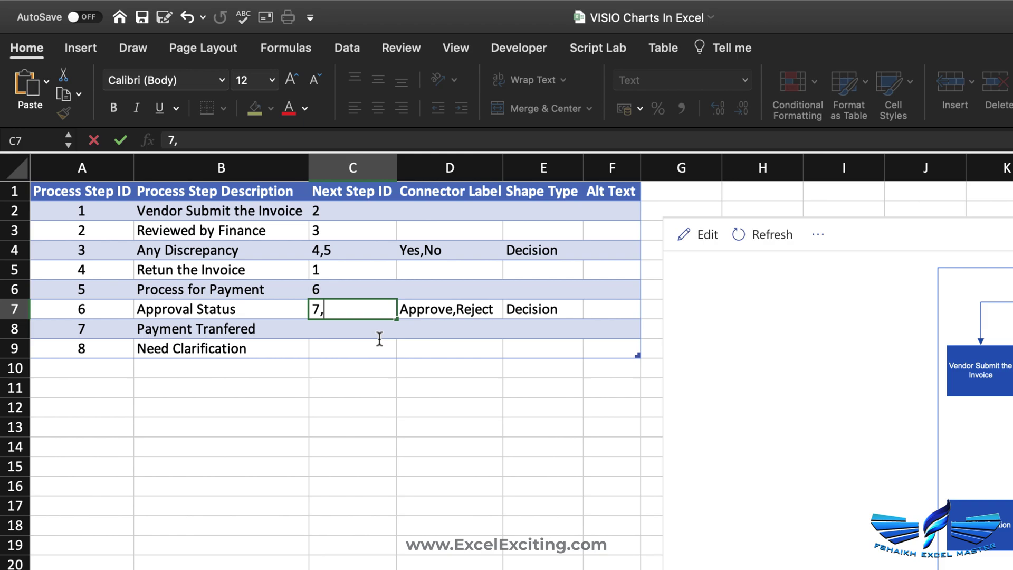
{"action": "type", "text": "8"}
{"action": "left_click", "coordinate": [423, 335]}
{"action": "left_click", "coordinate": [346, 326]}
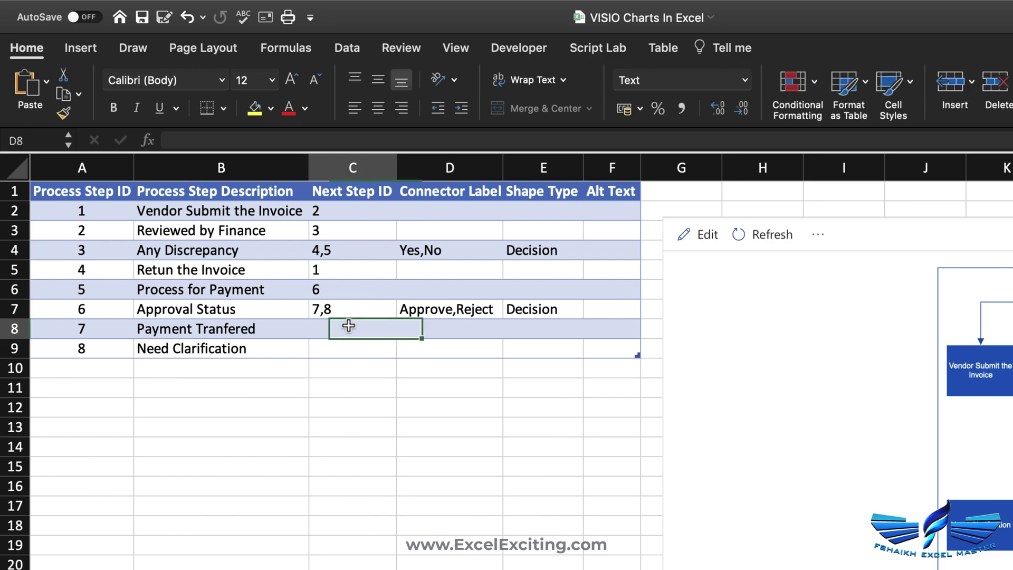
{"action": "left_click", "coordinate": [522, 335]}
{"action": "left_click", "coordinate": [551, 347]}
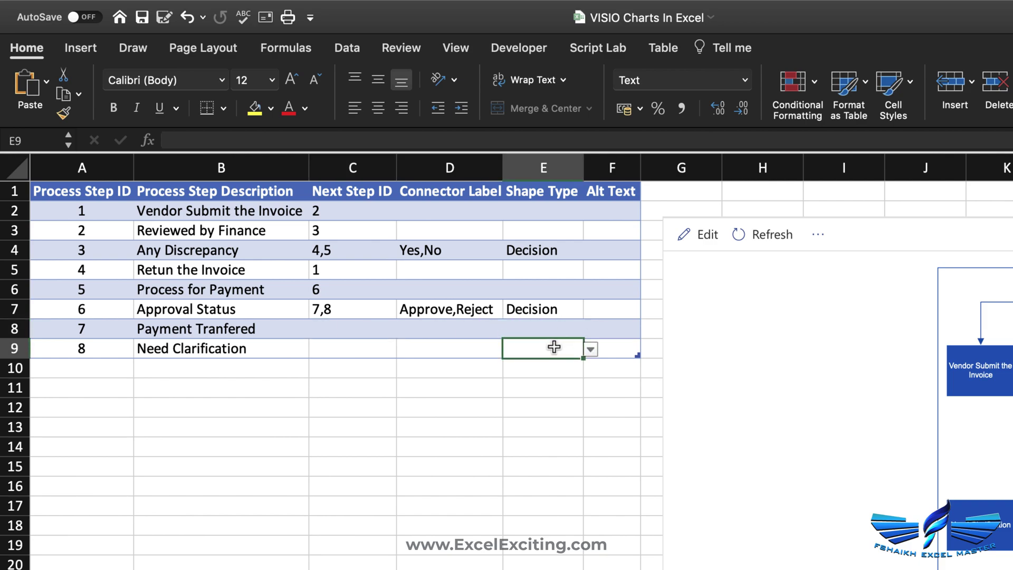
- Give Payment Tranfered an End shape and step 1 a Start shape
{"action": "left_click", "coordinate": [589, 350]}
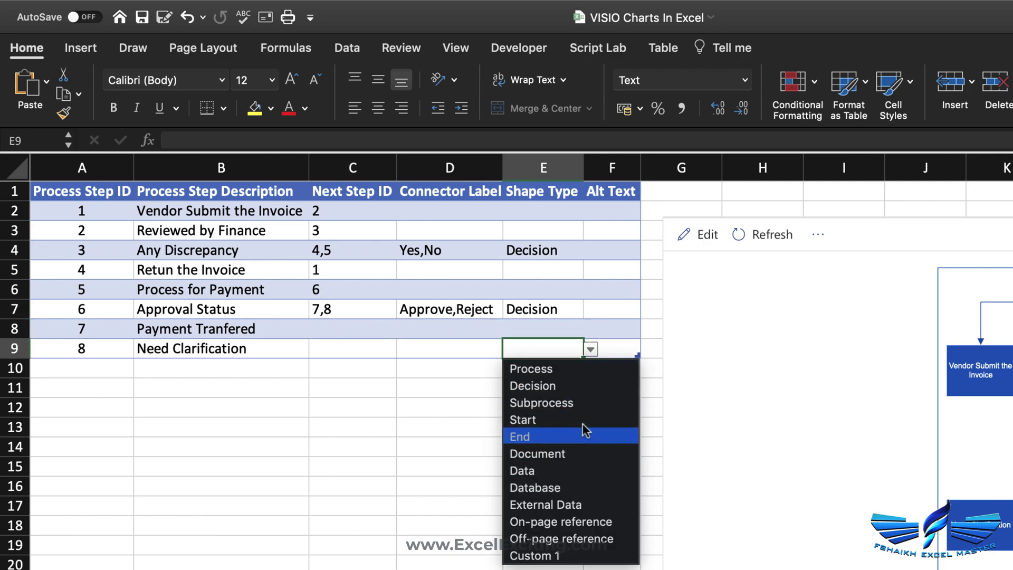
{"action": "left_click", "coordinate": [540, 336]}
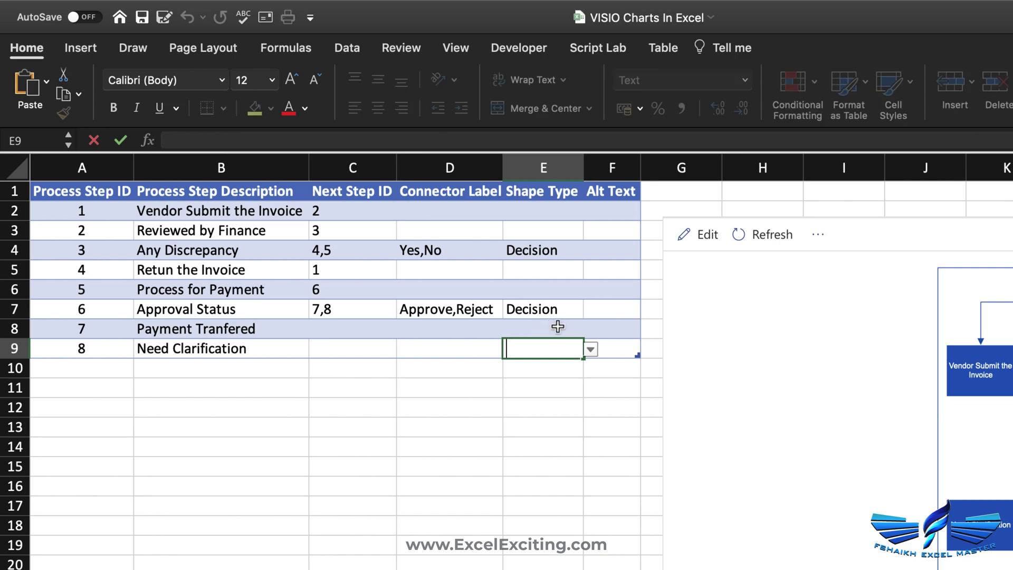
{"action": "double_click", "coordinate": [554, 324]}
{"action": "left_click", "coordinate": [591, 329]}
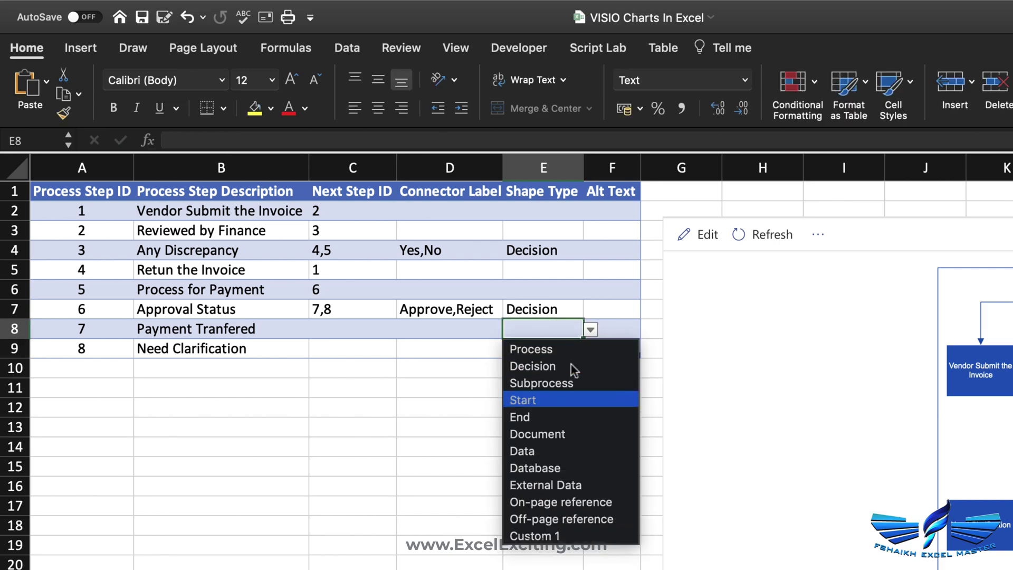
{"action": "left_click", "coordinate": [550, 417]}
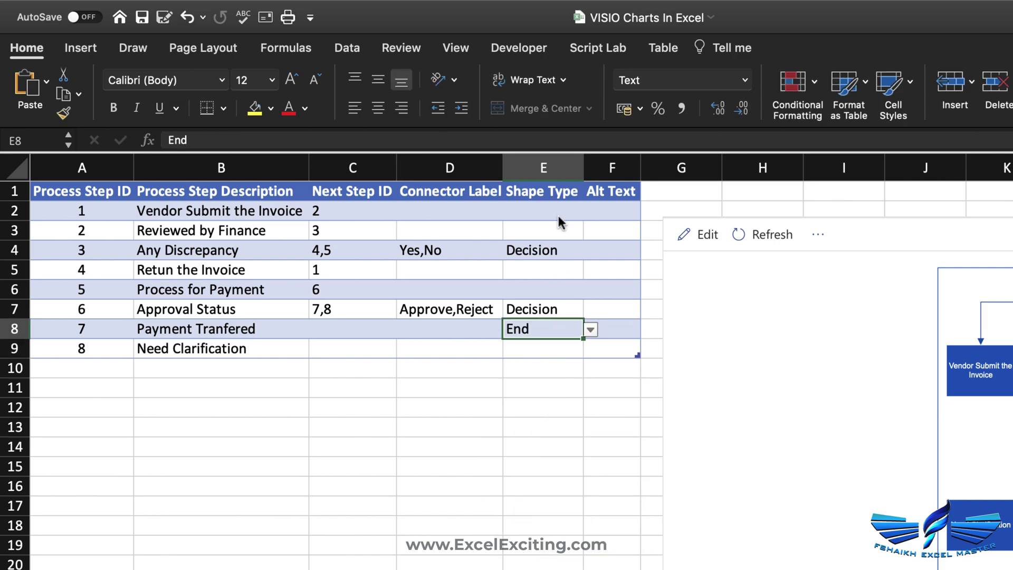
{"action": "left_click", "coordinate": [563, 211]}
{"action": "left_click", "coordinate": [591, 212]}
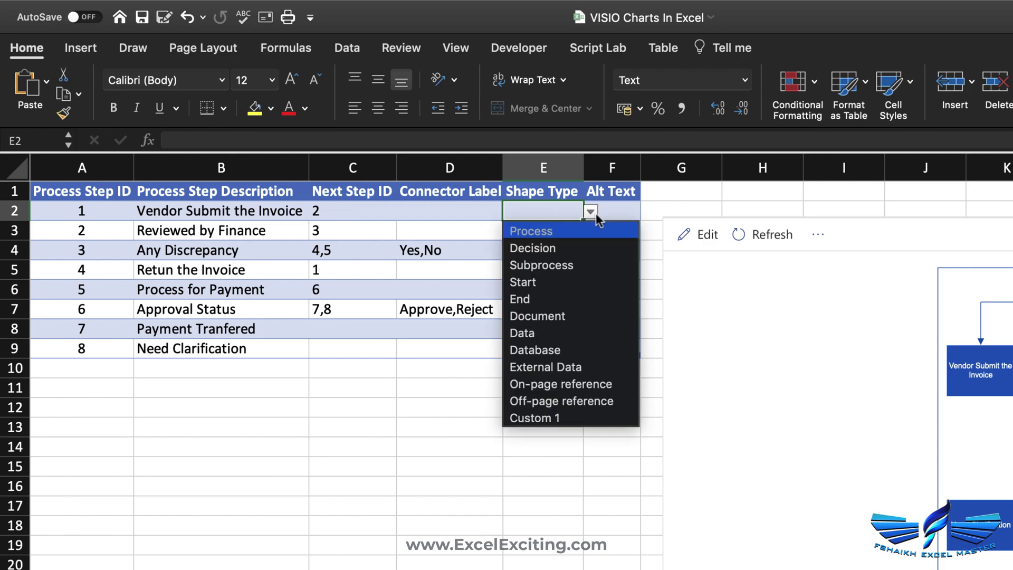
{"action": "left_click", "coordinate": [573, 287]}
- Set step 2 to Process and copy Process into the shape types of steps 4, 5 and 8
{"action": "left_click", "coordinate": [558, 229]}
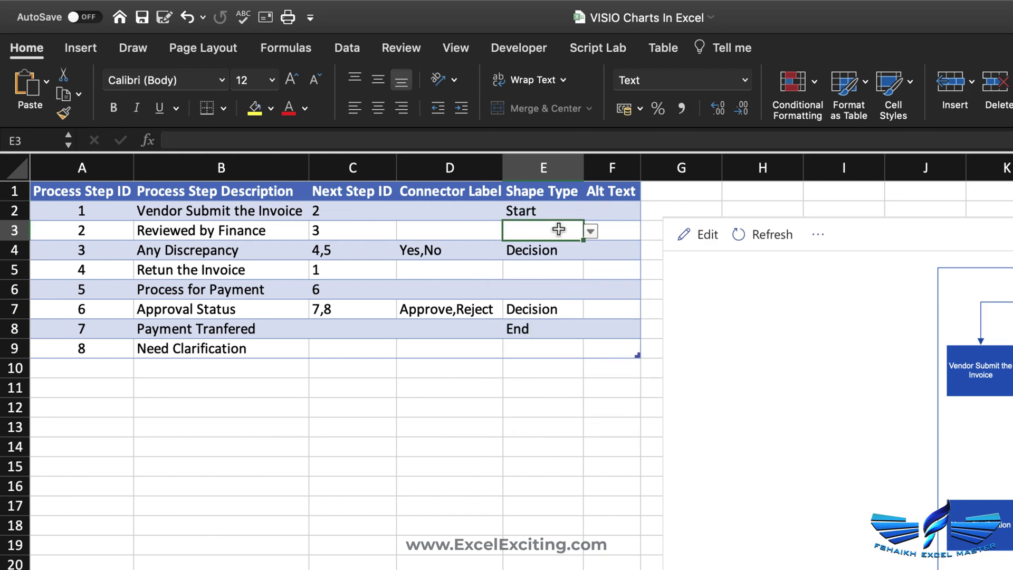
{"action": "left_click", "coordinate": [590, 231]}
{"action": "left_click", "coordinate": [578, 248]}
{"action": "key", "text": "super+c"}
{"action": "left_click", "coordinate": [557, 271]}
{"action": "key", "text": "super+v"}
{"action": "left_click", "coordinate": [547, 295]}
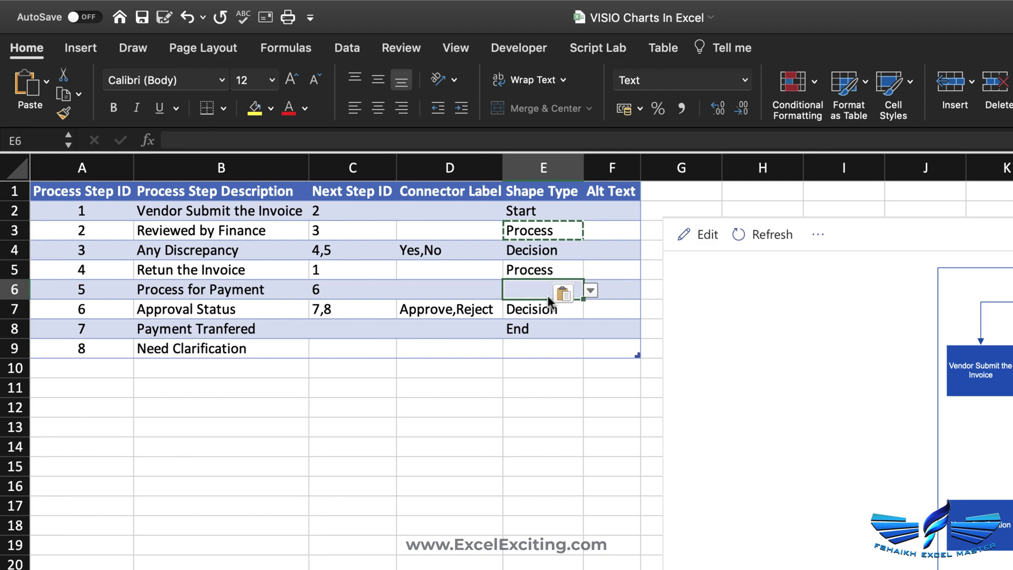
{"action": "key", "text": "super+v"}
{"action": "left_click", "coordinate": [530, 351]}
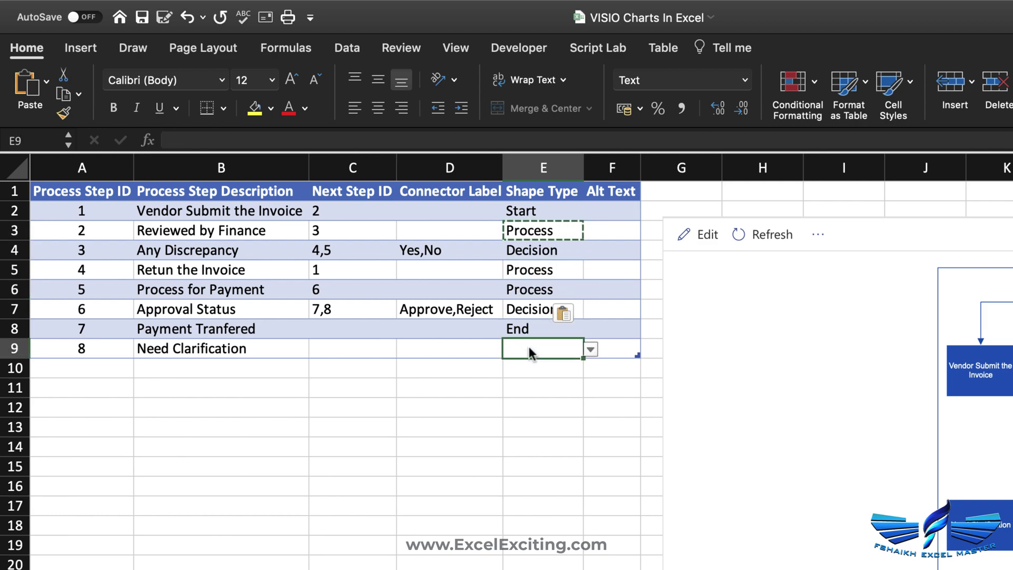
{"action": "key", "text": "super+v"}
- Route Need Clarification back to step 2
{"action": "left_click", "coordinate": [350, 333]}
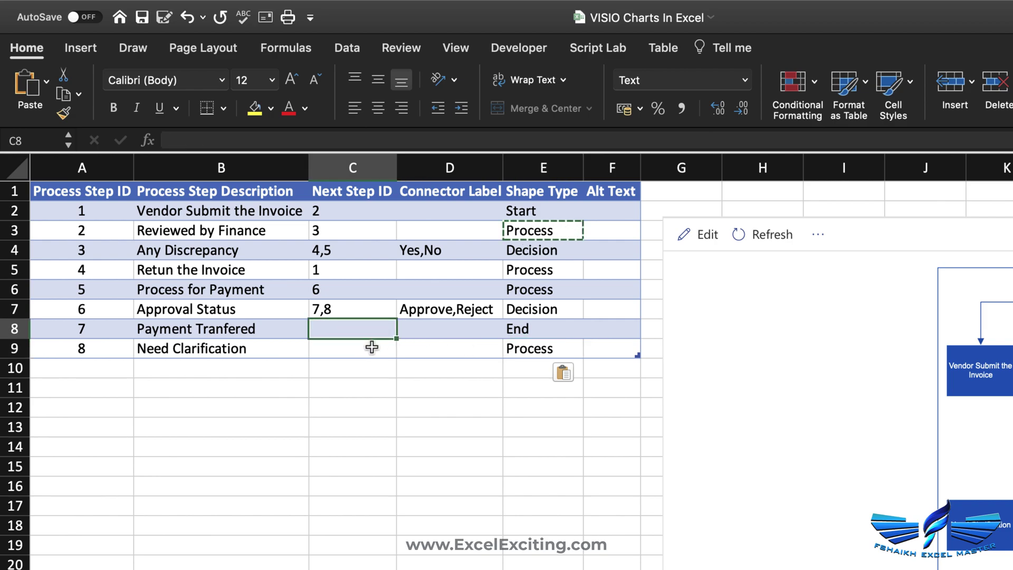
{"action": "left_click", "coordinate": [372, 347]}
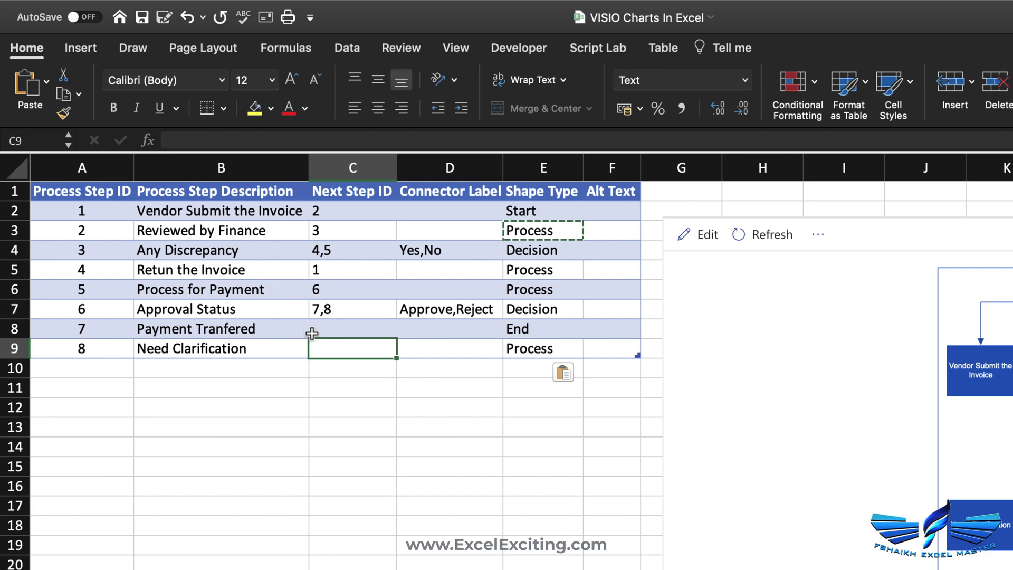
{"action": "type", "text": "2"}
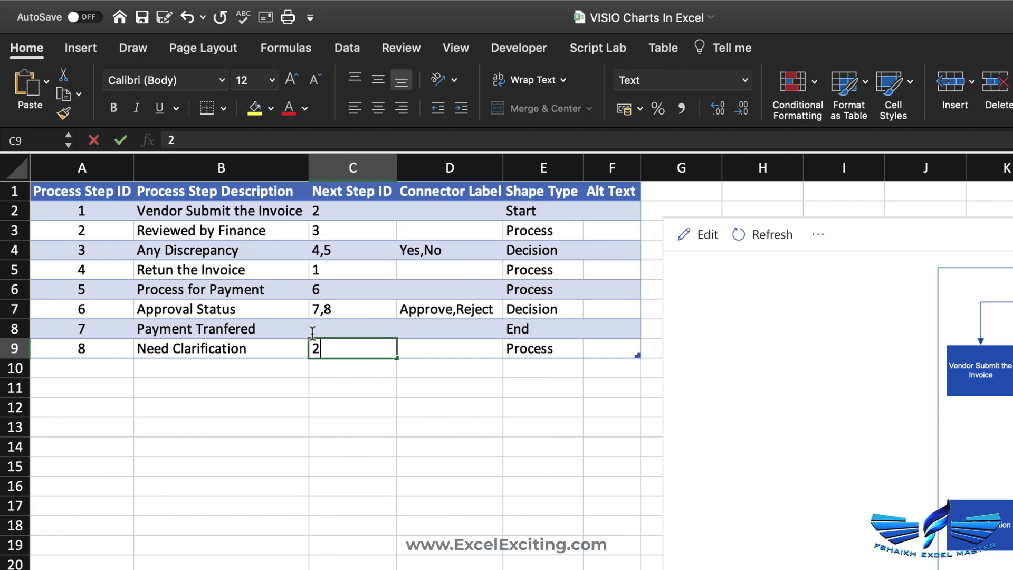
{"action": "left_click", "coordinate": [346, 323]}
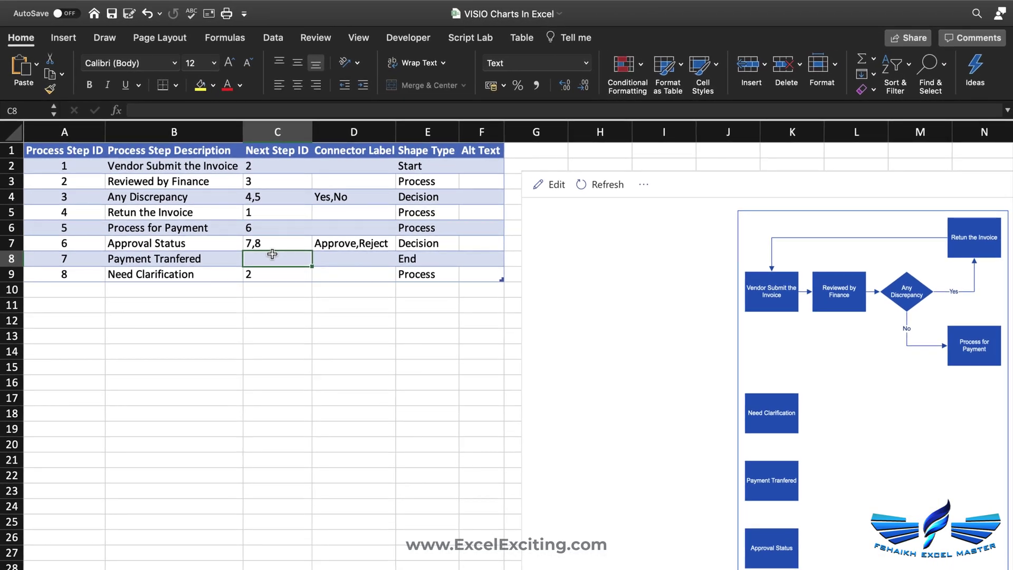
- Refresh the flowchart, move it left over columns C–F and widen it
{"action": "left_click", "coordinate": [599, 186]}
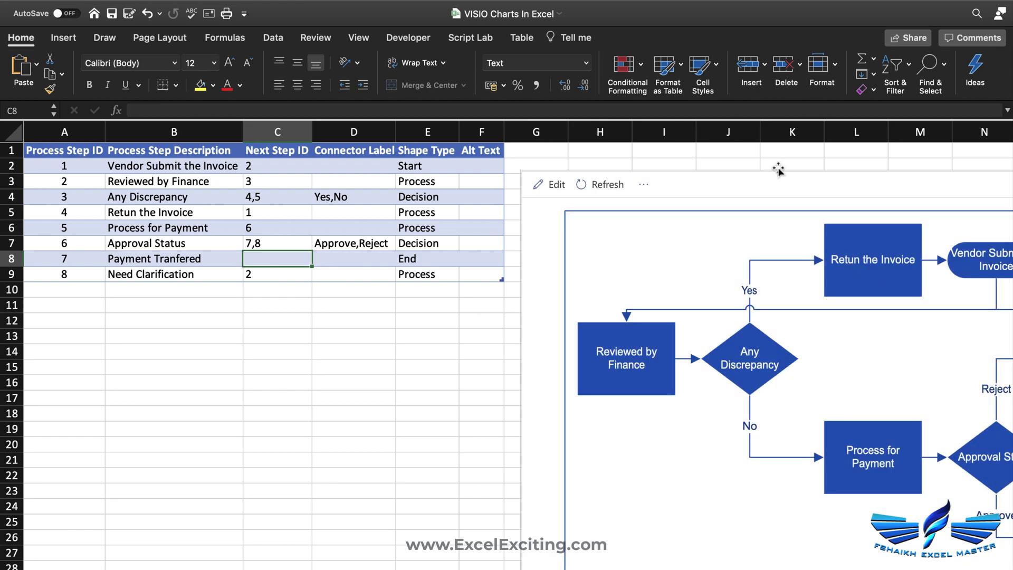
{"action": "left_click", "coordinate": [778, 168]}
{"action": "left_click_drag", "start_coordinate": [779, 168], "coordinate": [455, 176]}
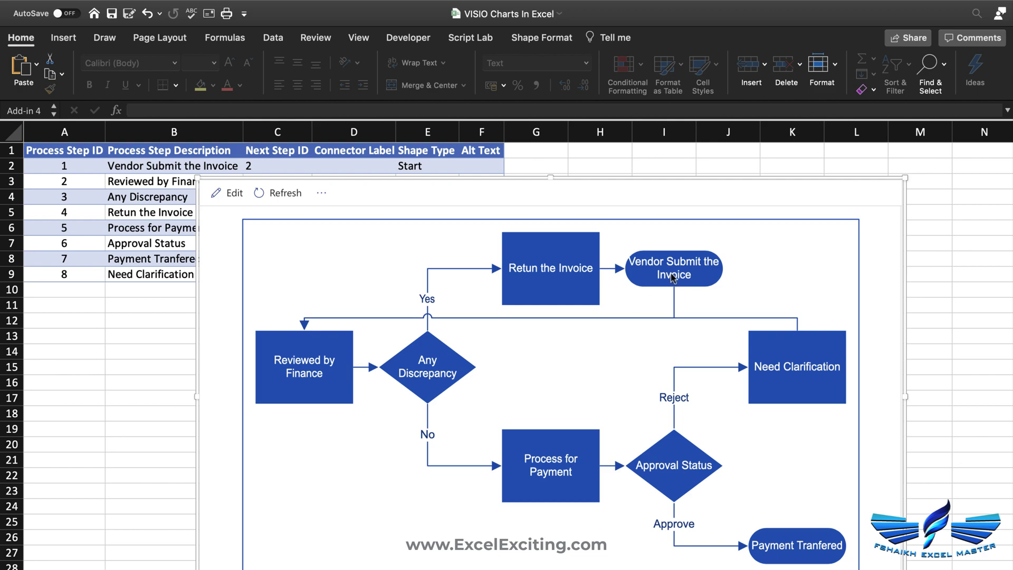
{"action": "left_click_drag", "start_coordinate": [907, 400], "coordinate": [998, 396]}
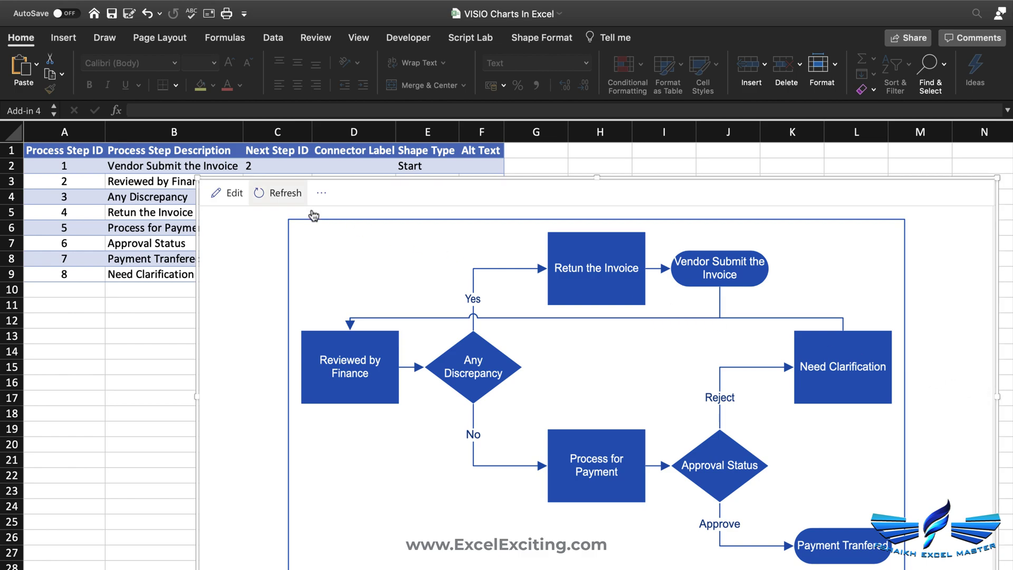
- Refresh the diagram from the table and fit all eight steps to the window
{"action": "left_click", "coordinate": [257, 194]}
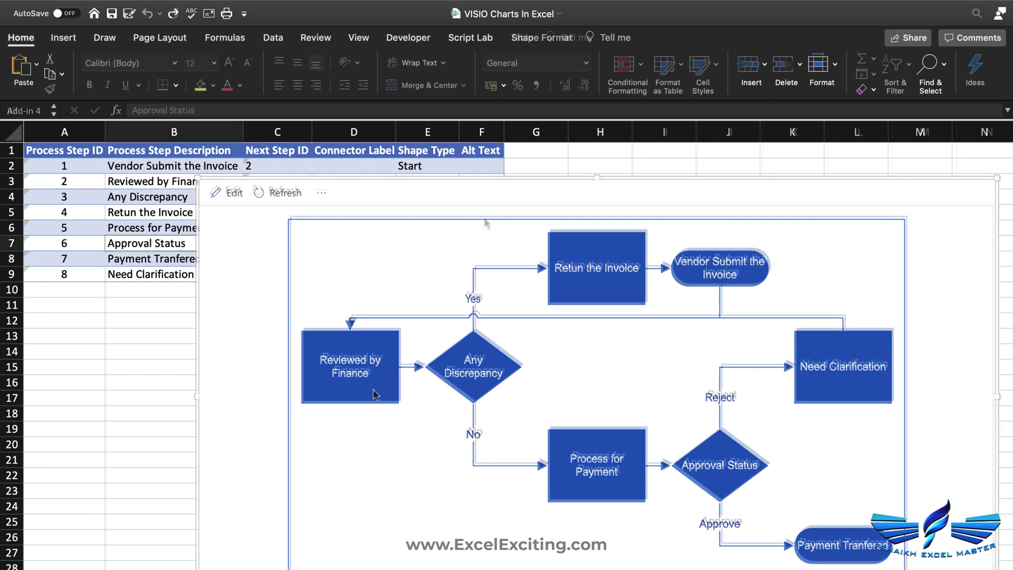
{"action": "key", "text": "Escape"}
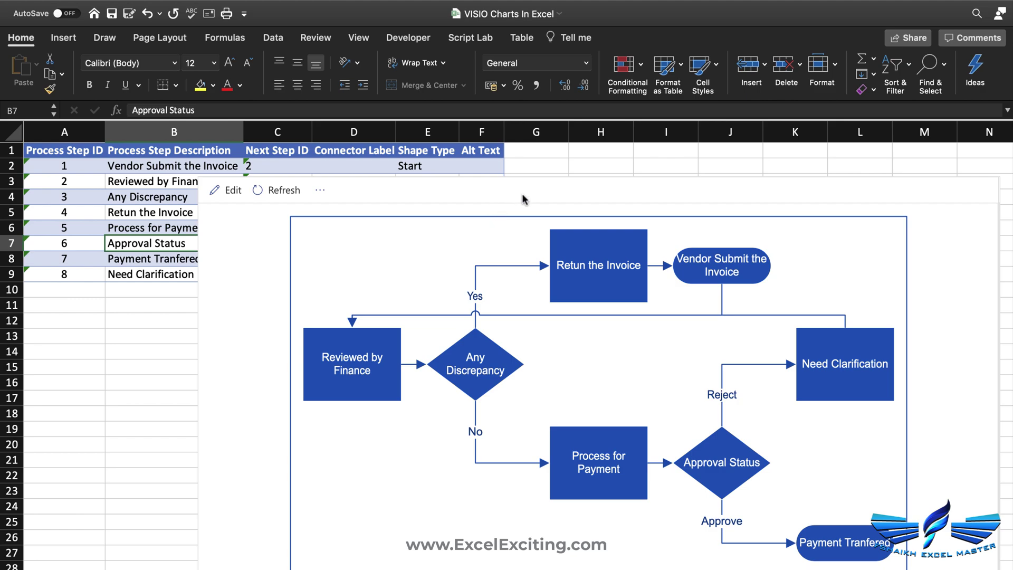
{"action": "scroll", "coordinate": [672, 256], "scroll_direction": "down", "scroll_amount": 2}
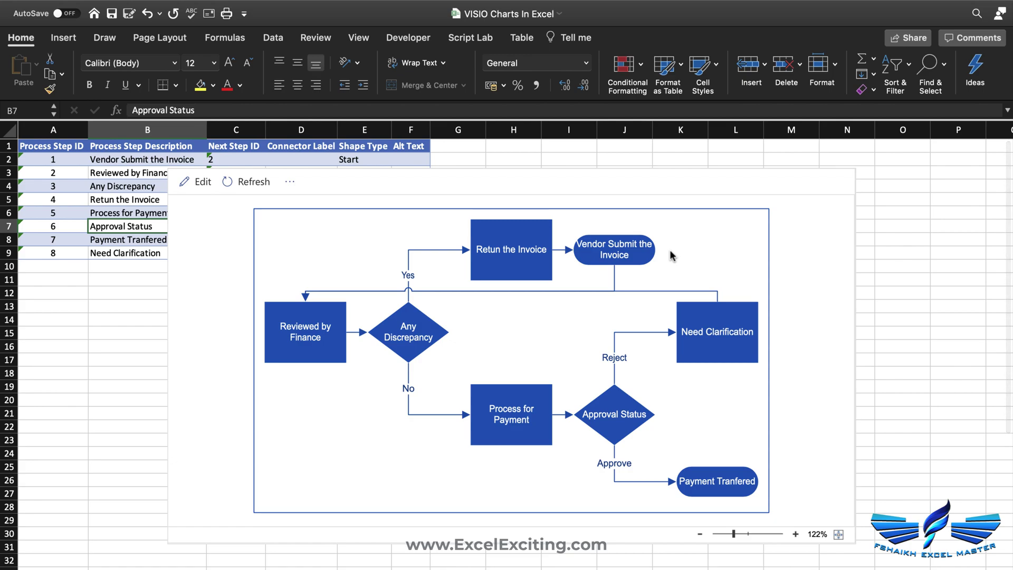
{"action": "left_click", "coordinate": [837, 541]}
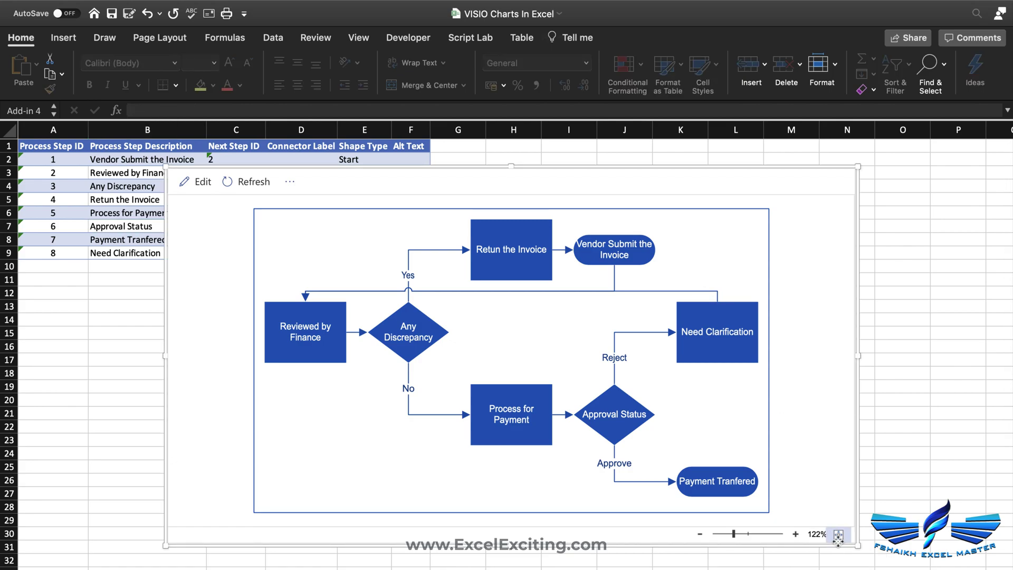
{"action": "left_click_drag", "start_coordinate": [734, 534], "coordinate": [739, 533]}
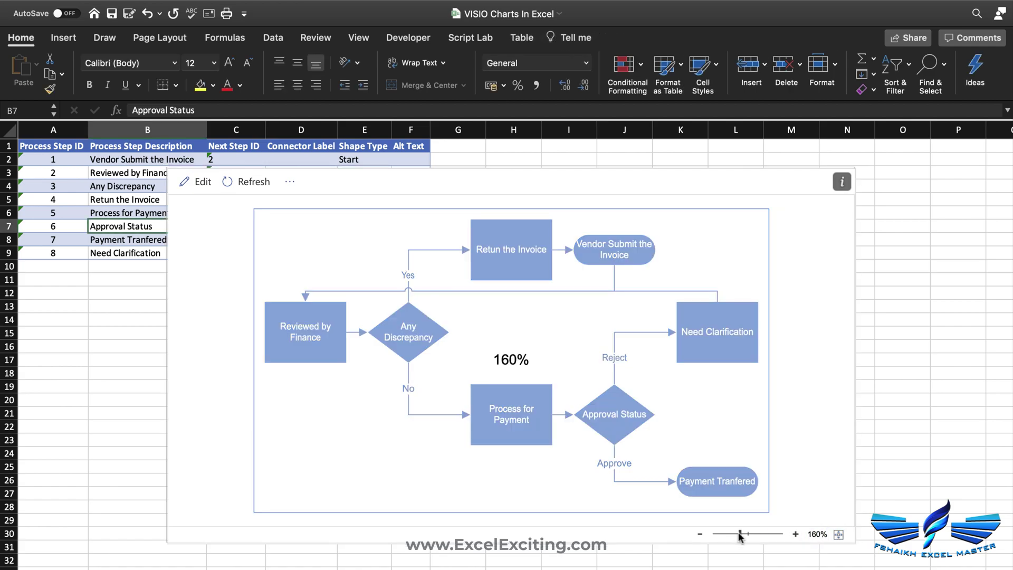
{"action": "left_click", "coordinate": [838, 535]}
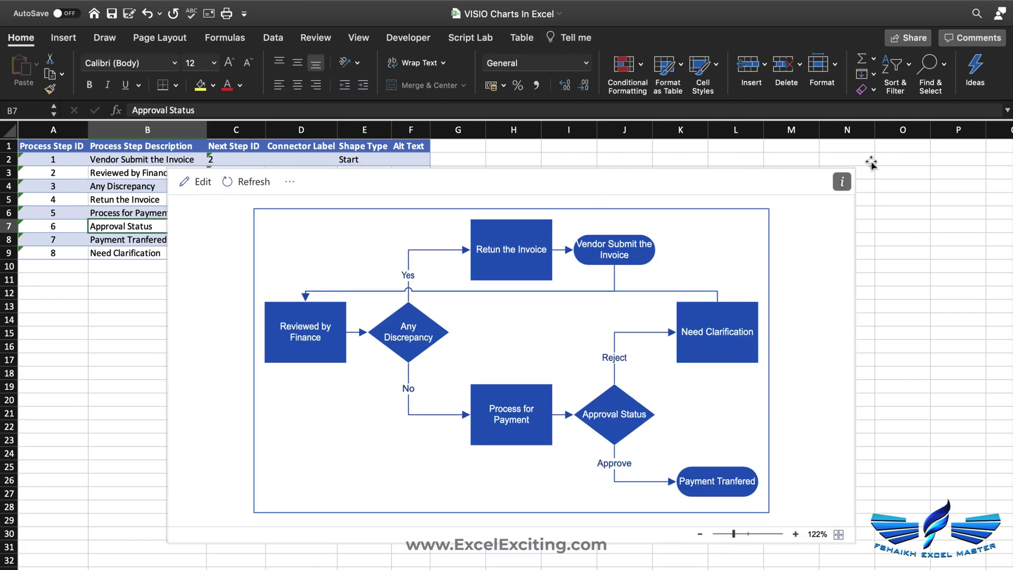
{"action": "left_click", "coordinate": [688, 308]}
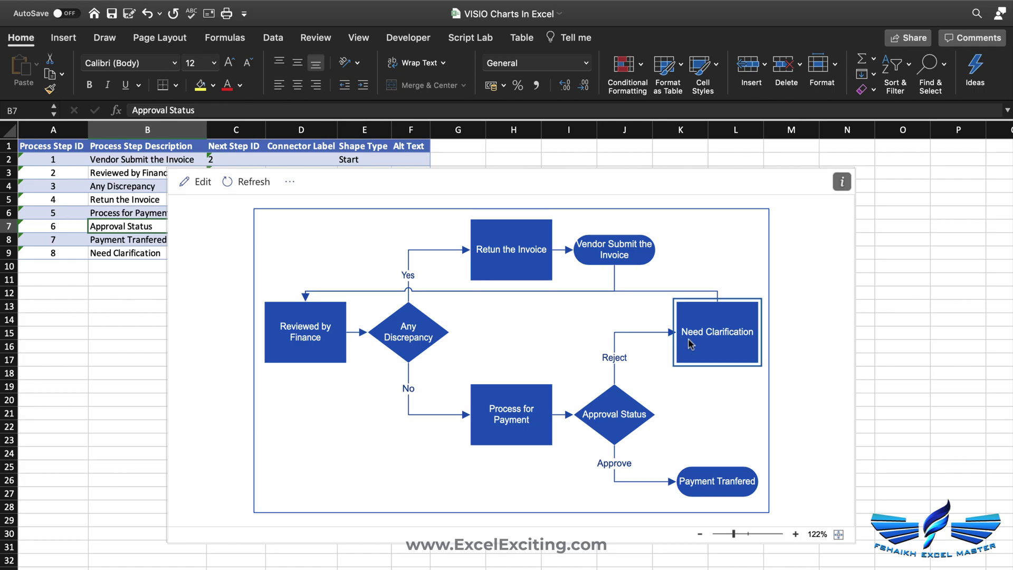
{"action": "left_click", "coordinate": [615, 355]}
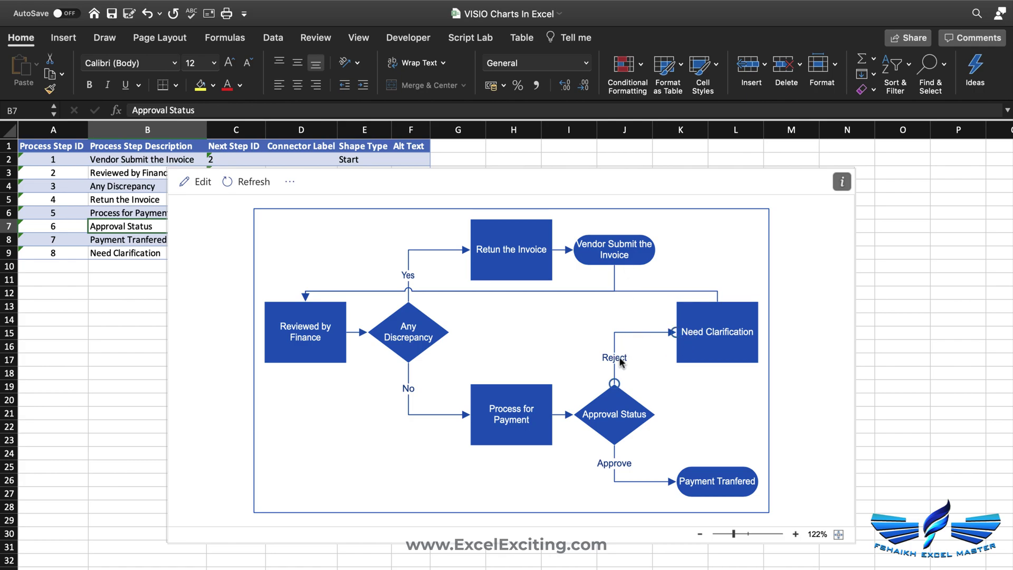
{"action": "left_click", "coordinate": [839, 183]}
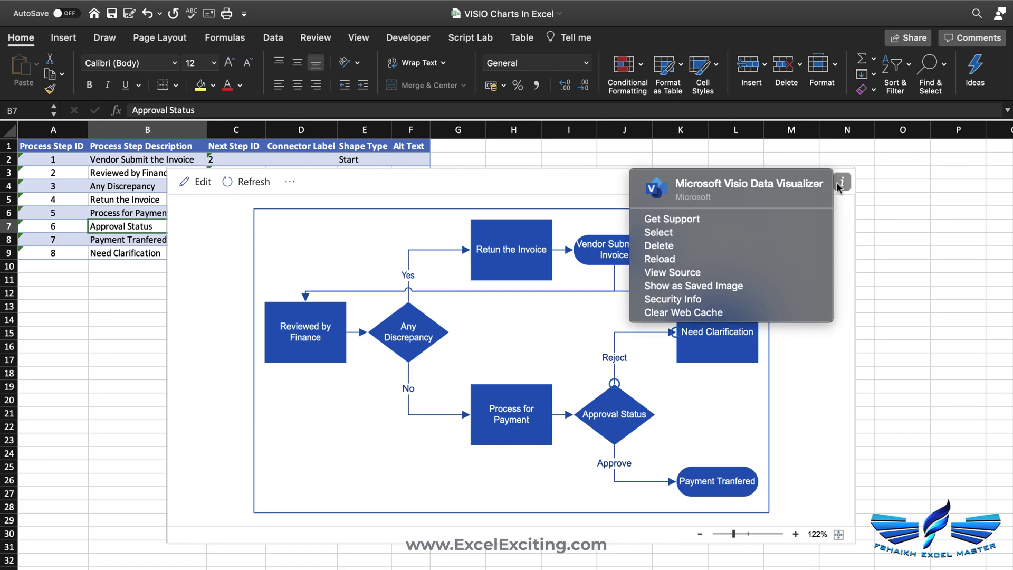
- Toggle Show as Saved Image on and off, then delete the flowchart diagram
{"action": "left_click", "coordinate": [712, 286]}
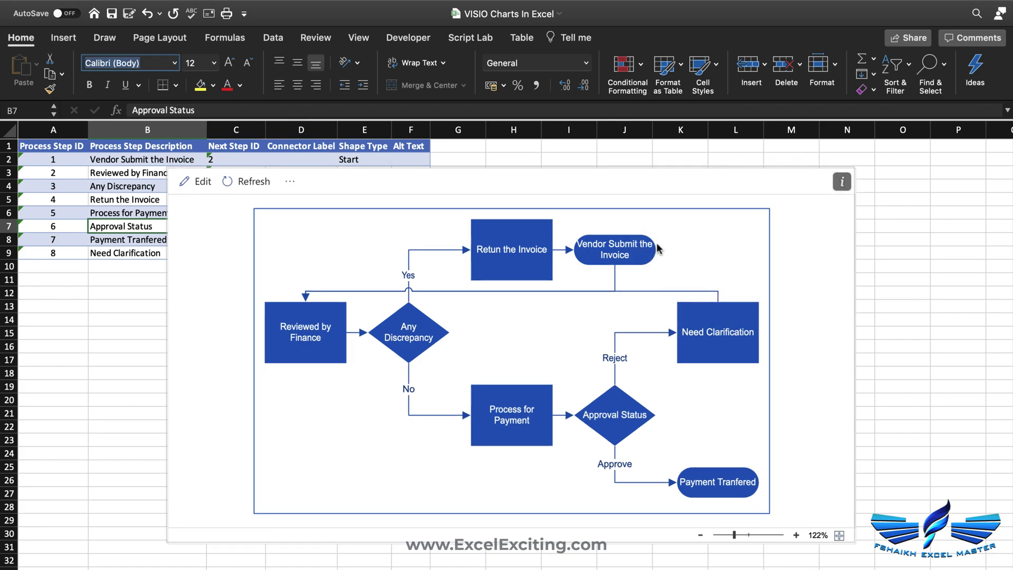
{"action": "left_click", "coordinate": [840, 184]}
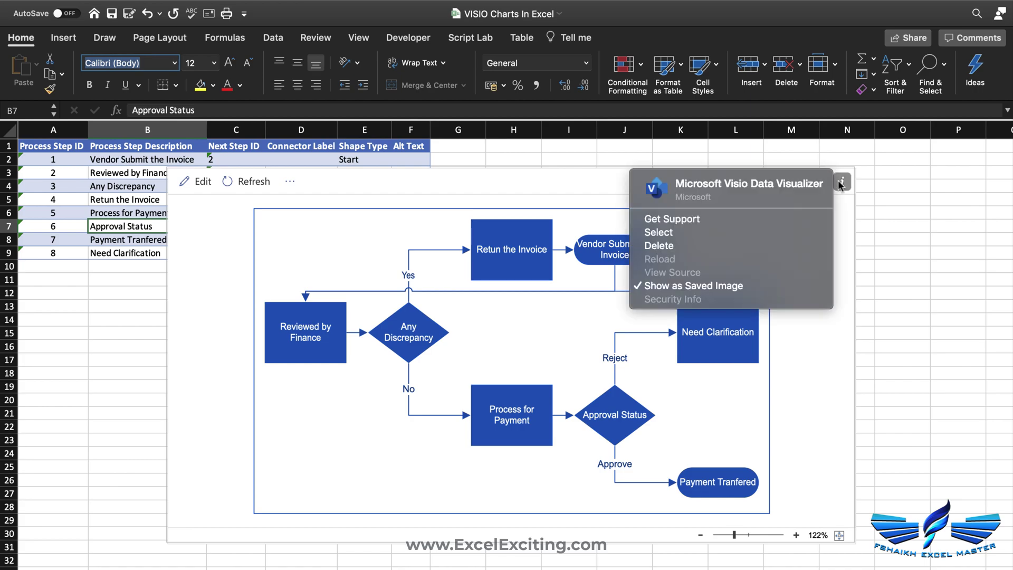
{"action": "left_click", "coordinate": [706, 292]}
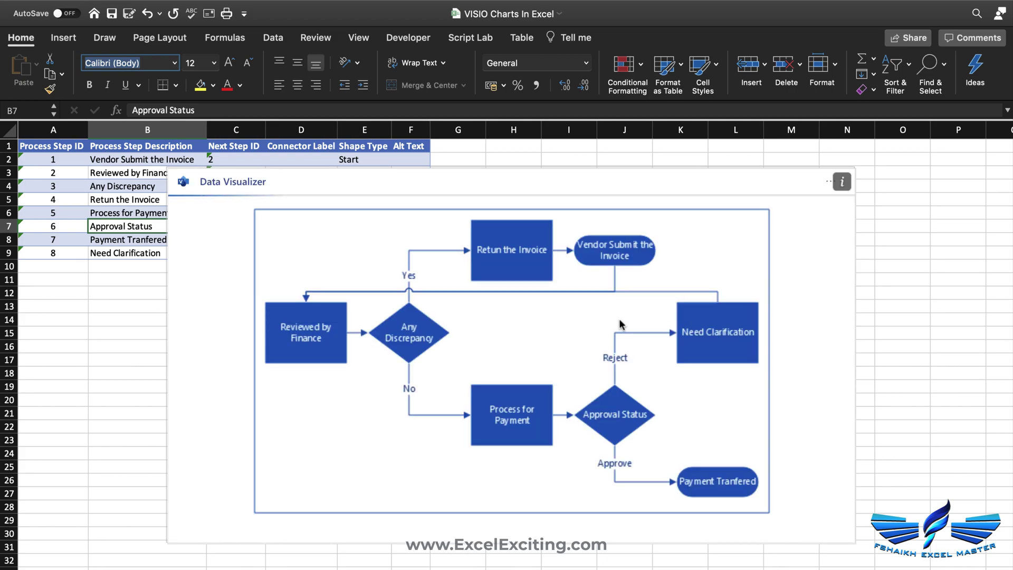
{"action": "left_click", "coordinate": [841, 183]}
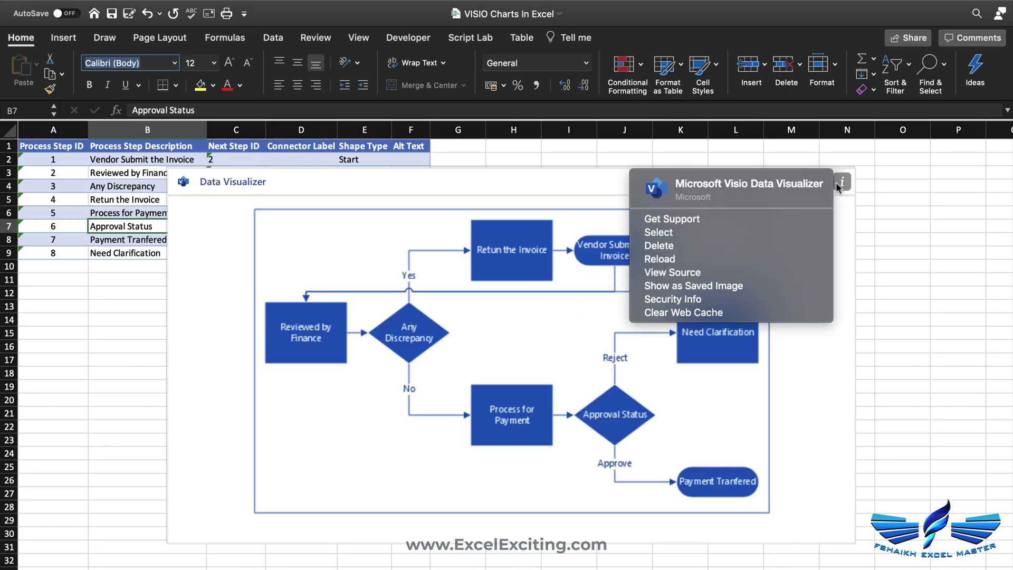
{"action": "left_click", "coordinate": [697, 246]}
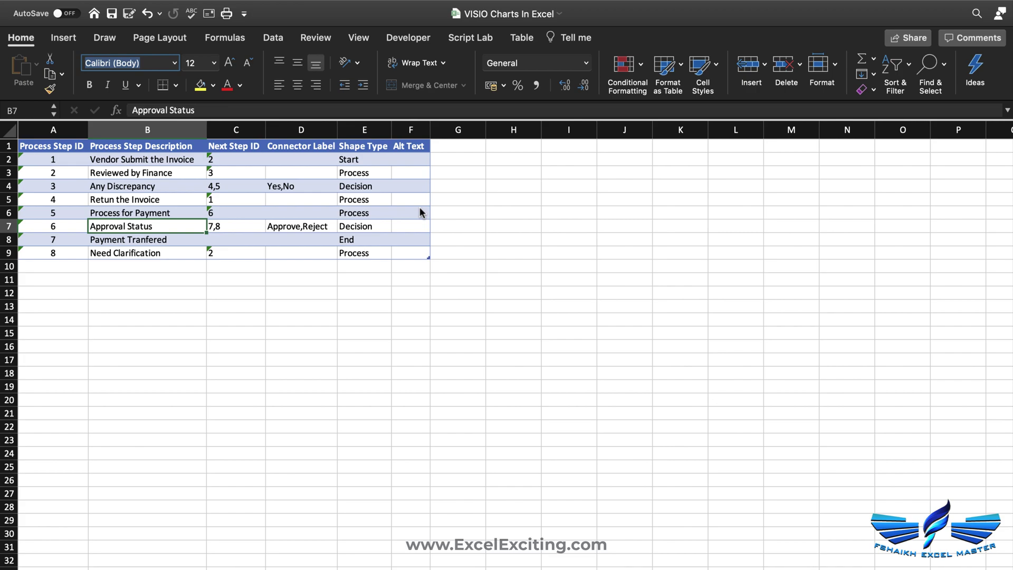
- Undo the deletion of the Visio Data Visualizer diagram
{"action": "left_click", "coordinate": [148, 13]}
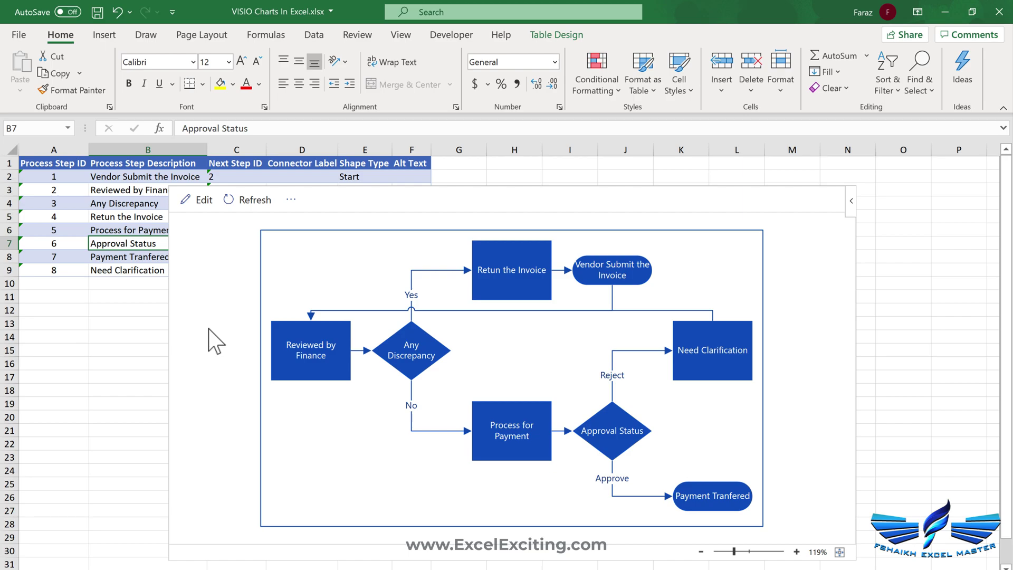
- Convert the diagram to Drawing.vsdx and open it in Visio for the web
{"action": "left_click", "coordinate": [203, 200]}
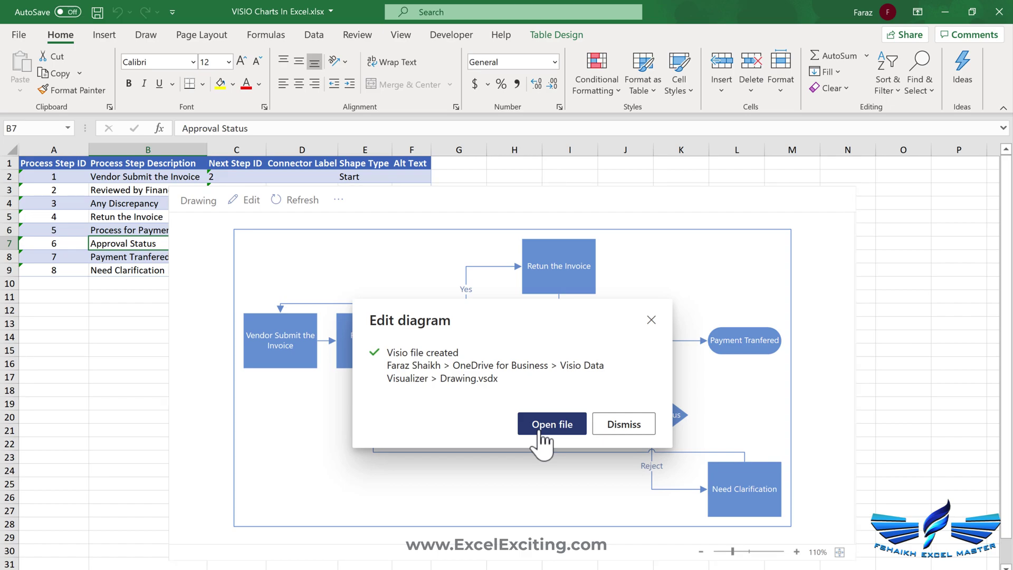
{"action": "left_click", "coordinate": [539, 432]}
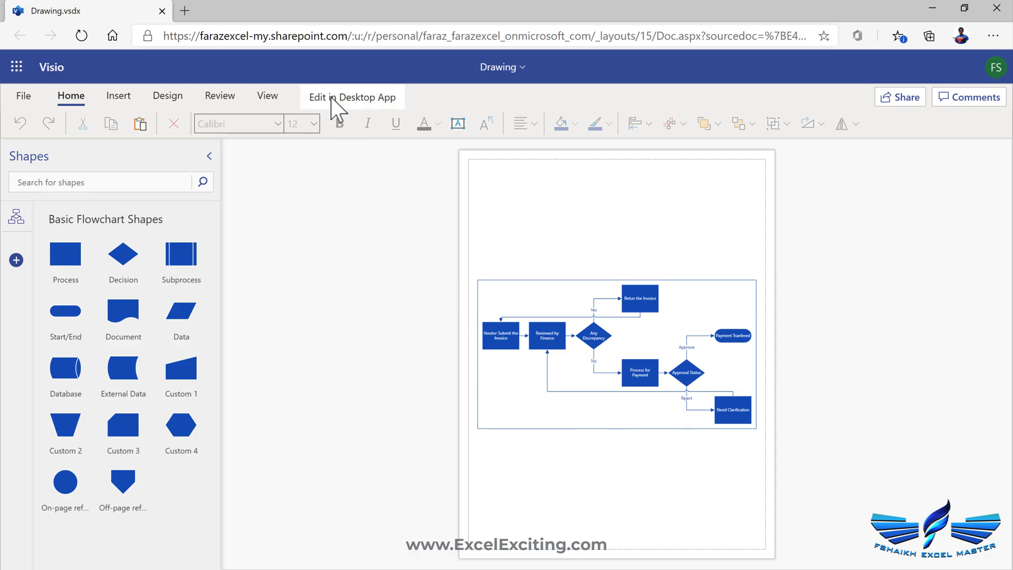
- Recolour the Visio flowchart with Linear theme colours and switch it to Flowchart vertical layout
{"action": "left_click", "coordinate": [268, 97]}
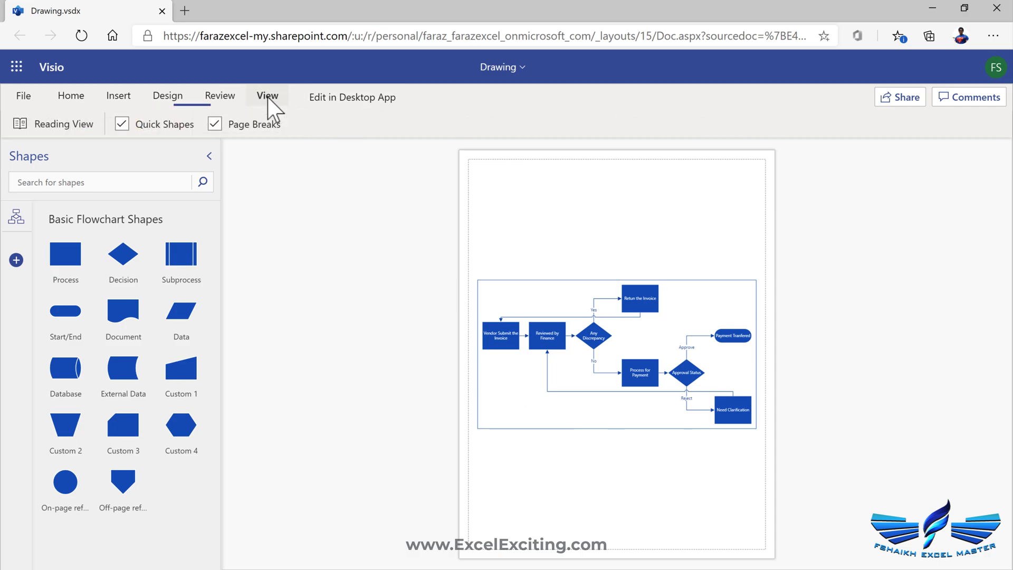
{"action": "left_click", "coordinate": [227, 98]}
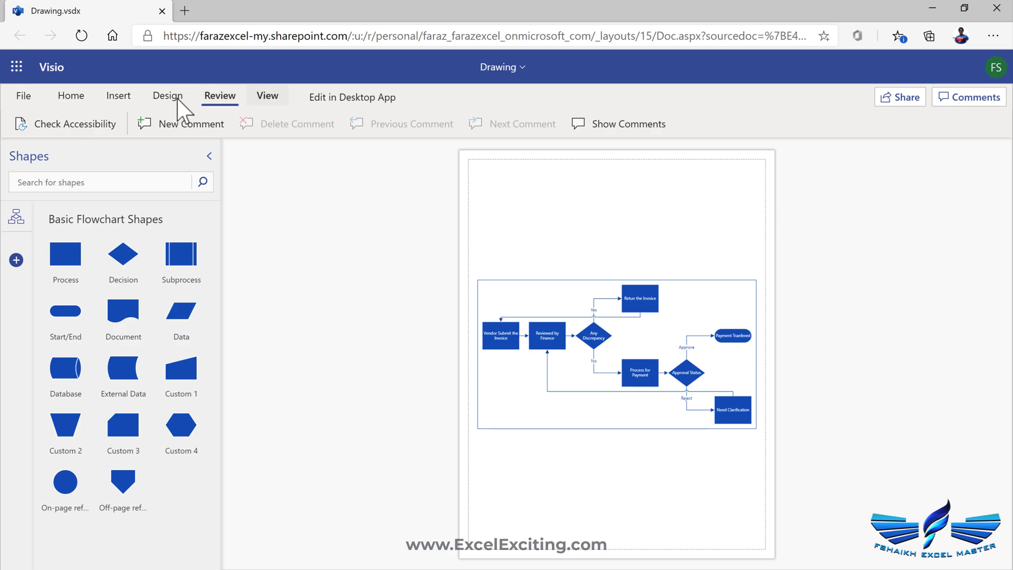
{"action": "left_click", "coordinate": [167, 97]}
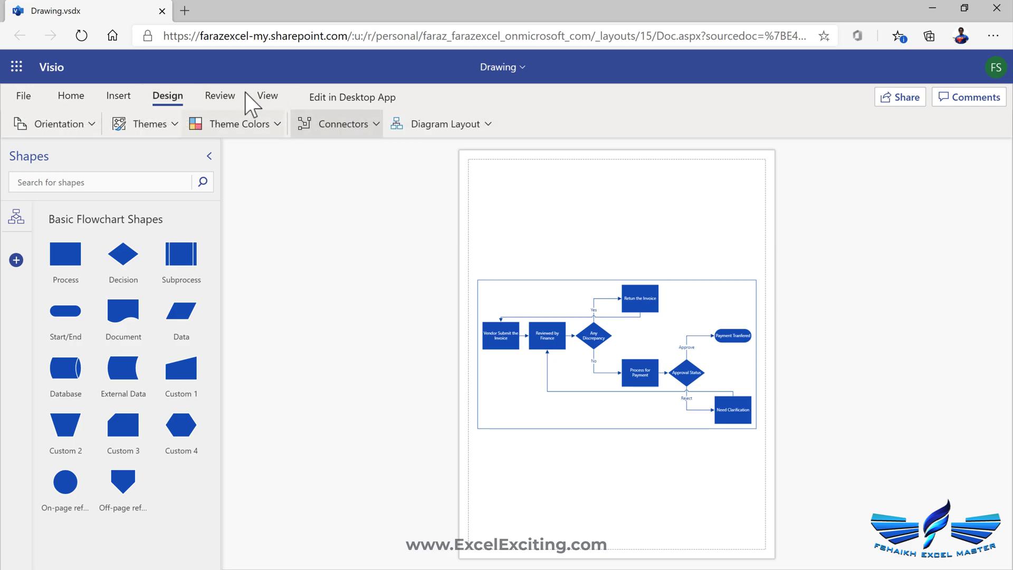
{"action": "left_click", "coordinate": [269, 123]}
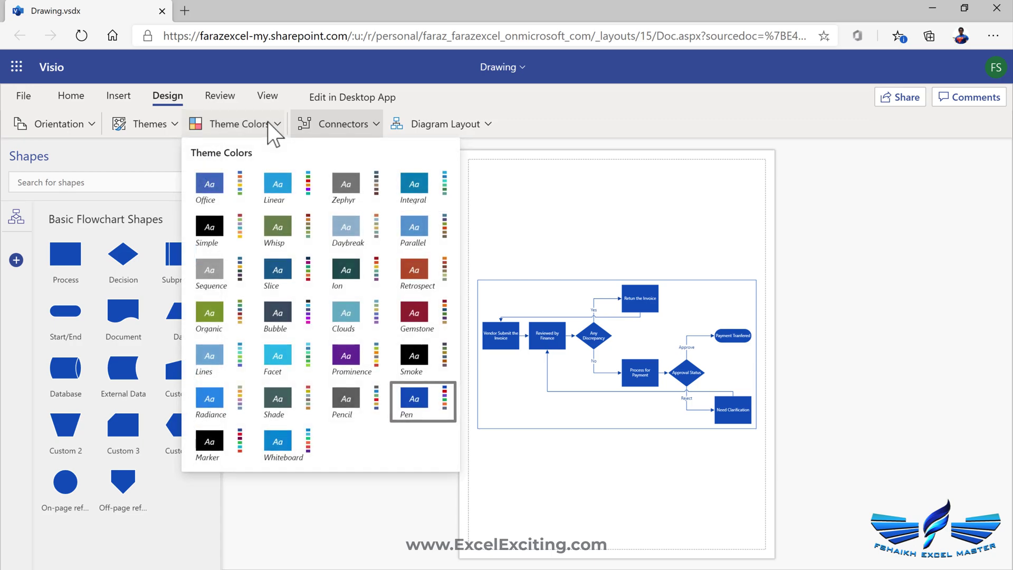
{"action": "left_click", "coordinate": [290, 196]}
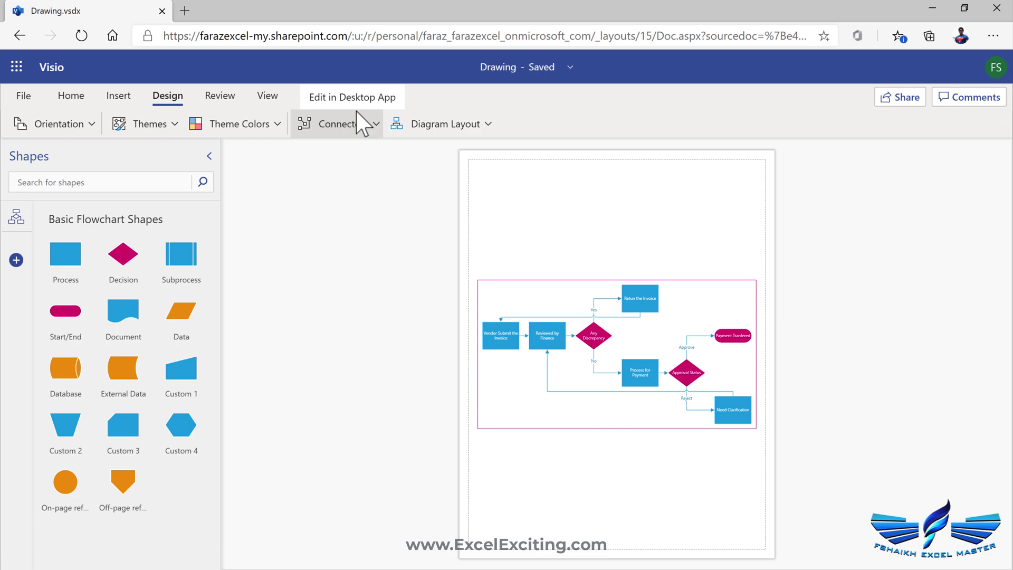
{"action": "left_click", "coordinate": [424, 127]}
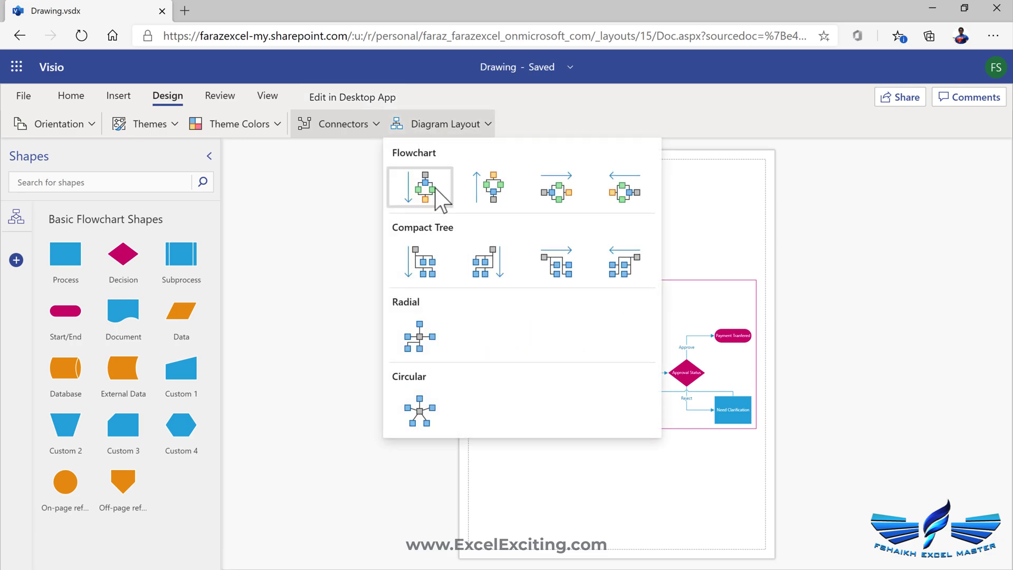
{"action": "left_click", "coordinate": [498, 191]}
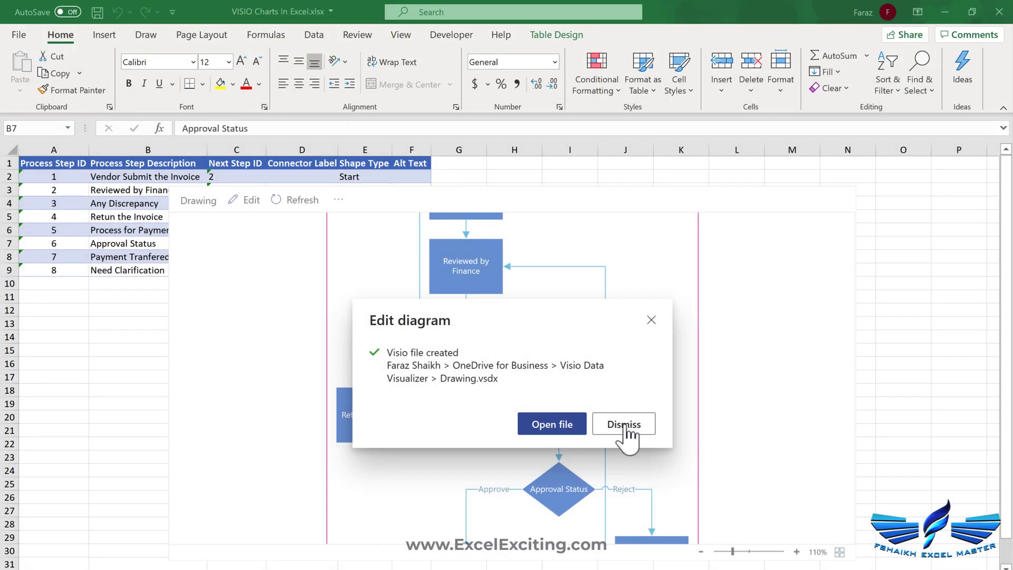
- Dismiss the Drawing.vsdx notice and refresh the embedded diagram to pull in the Visio changes
{"action": "left_click", "coordinate": [625, 425]}
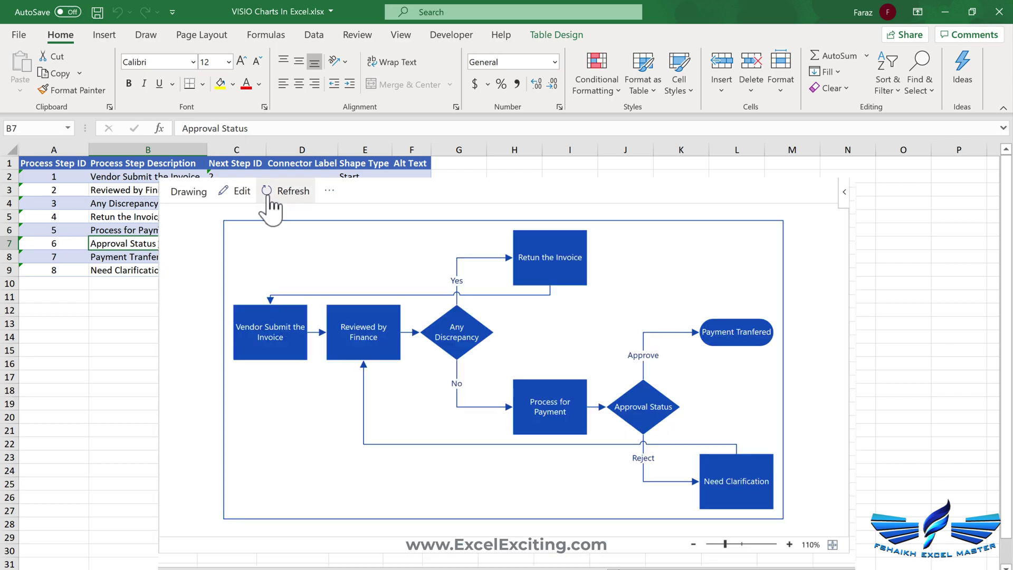
{"action": "left_click", "coordinate": [270, 196]}
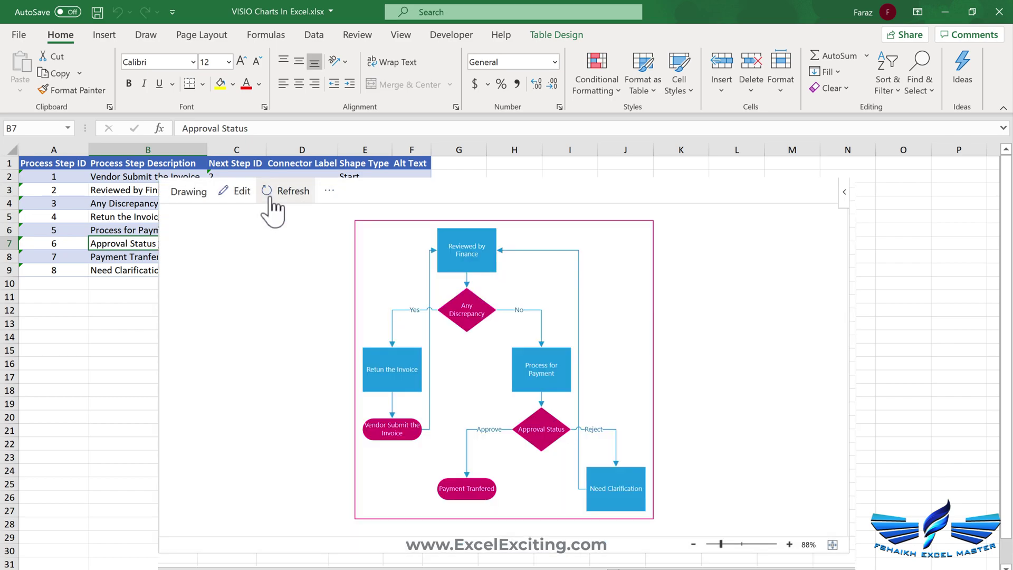